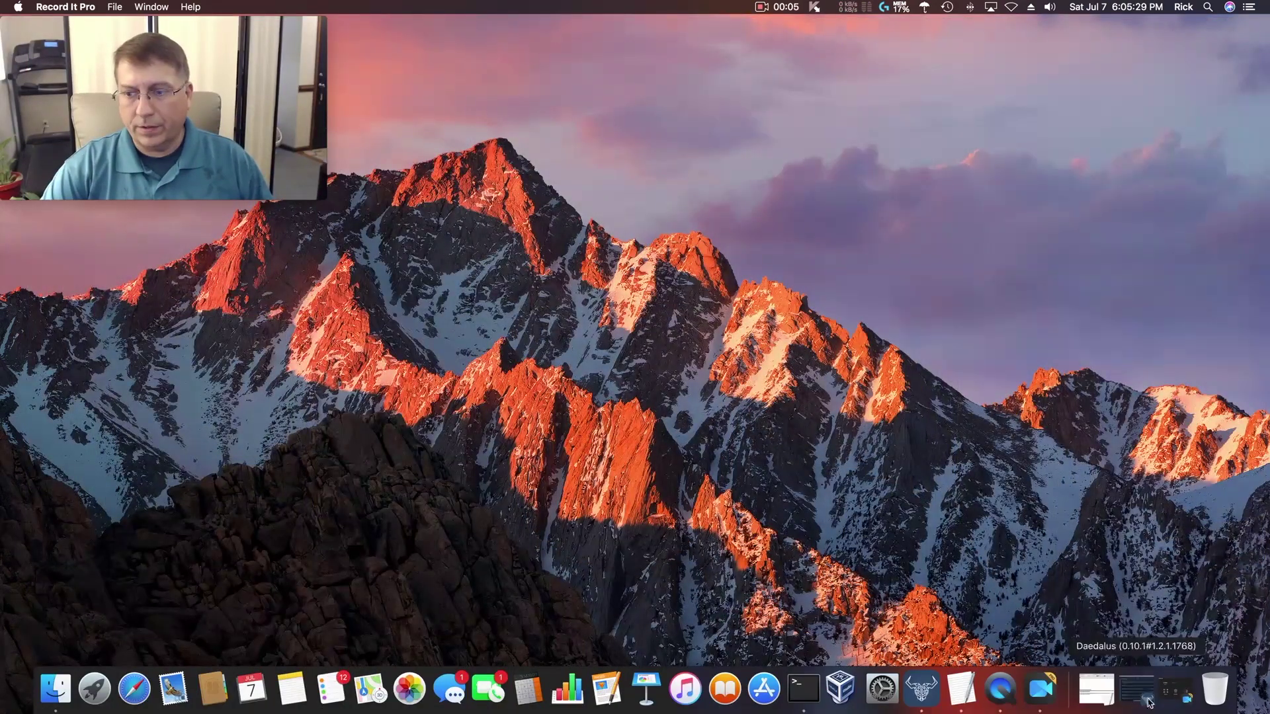
- Save the new paper wallet certificate as paper-wallet-certificate.pdf on the Desktop
left_click(1146, 700)
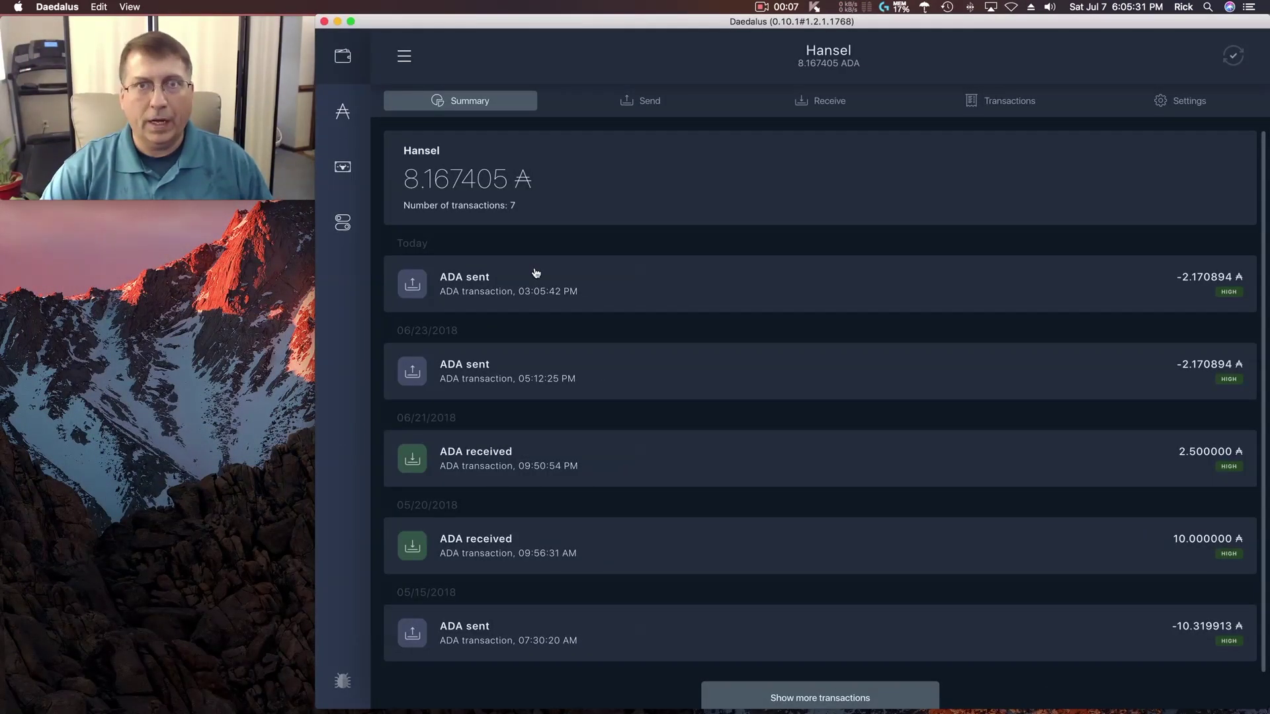
left_click(351, 169)
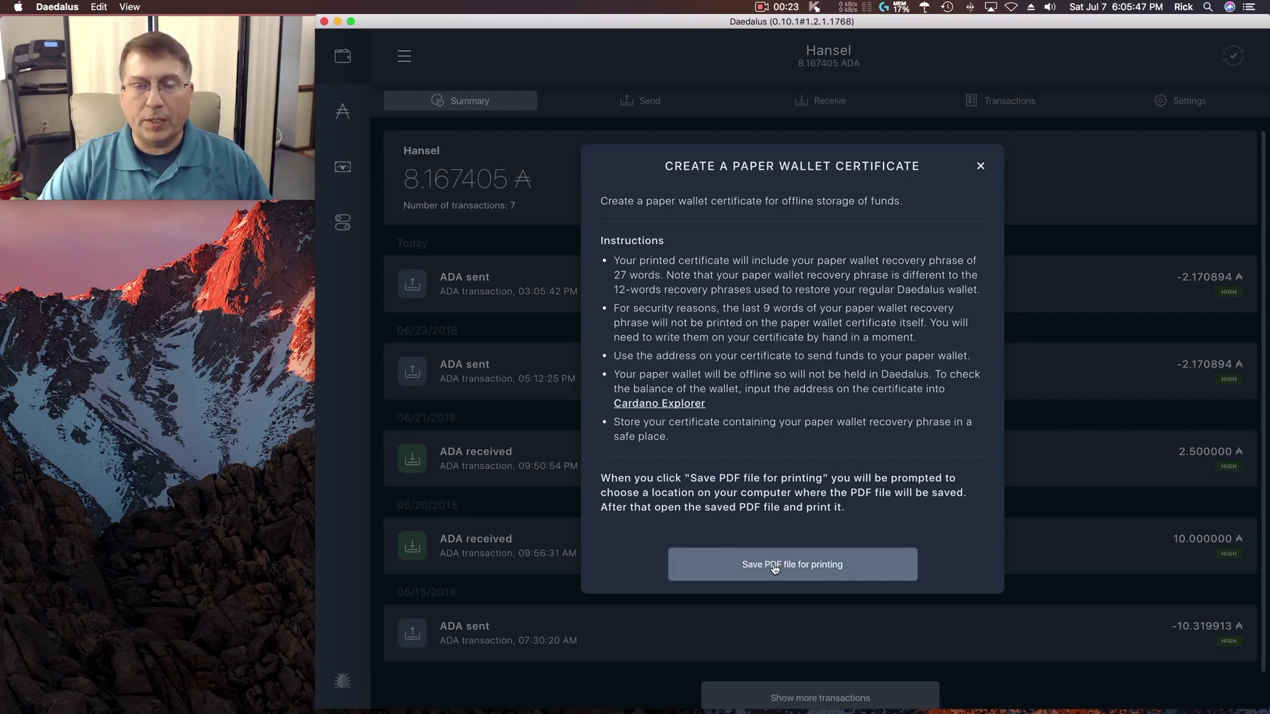
left_click(774, 567)
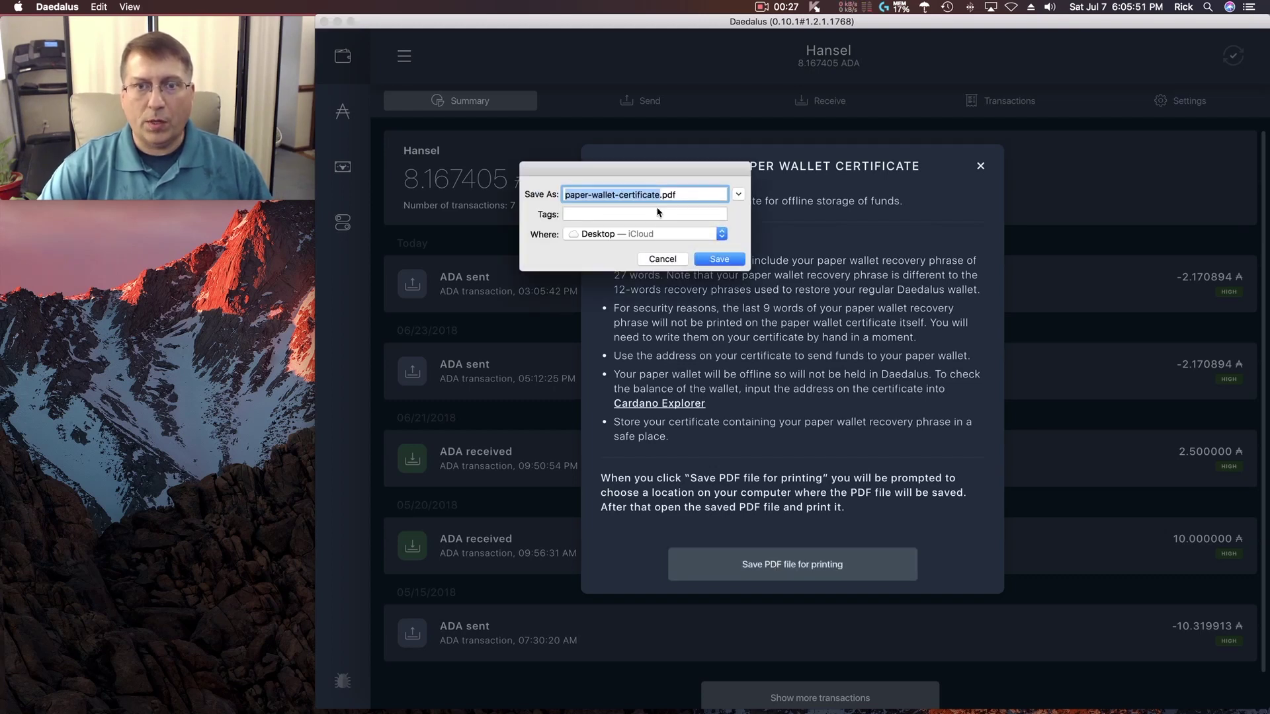
left_click(719, 258)
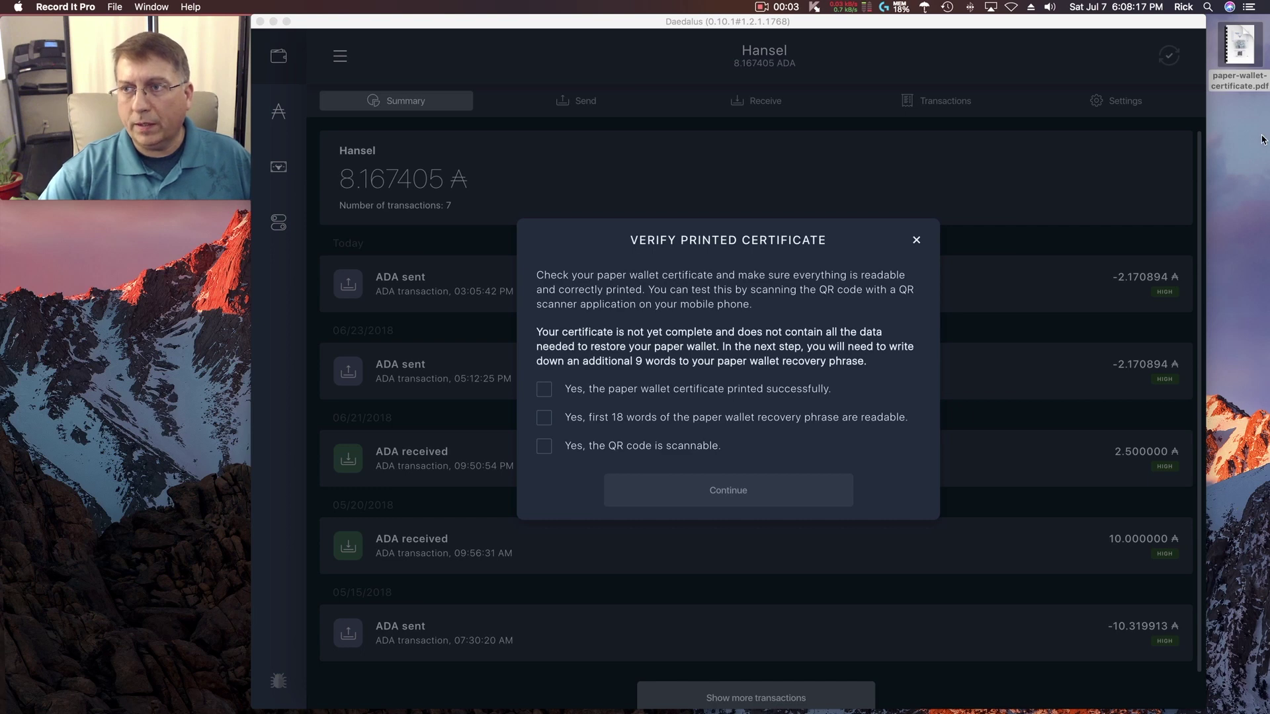
left_click(1244, 44)
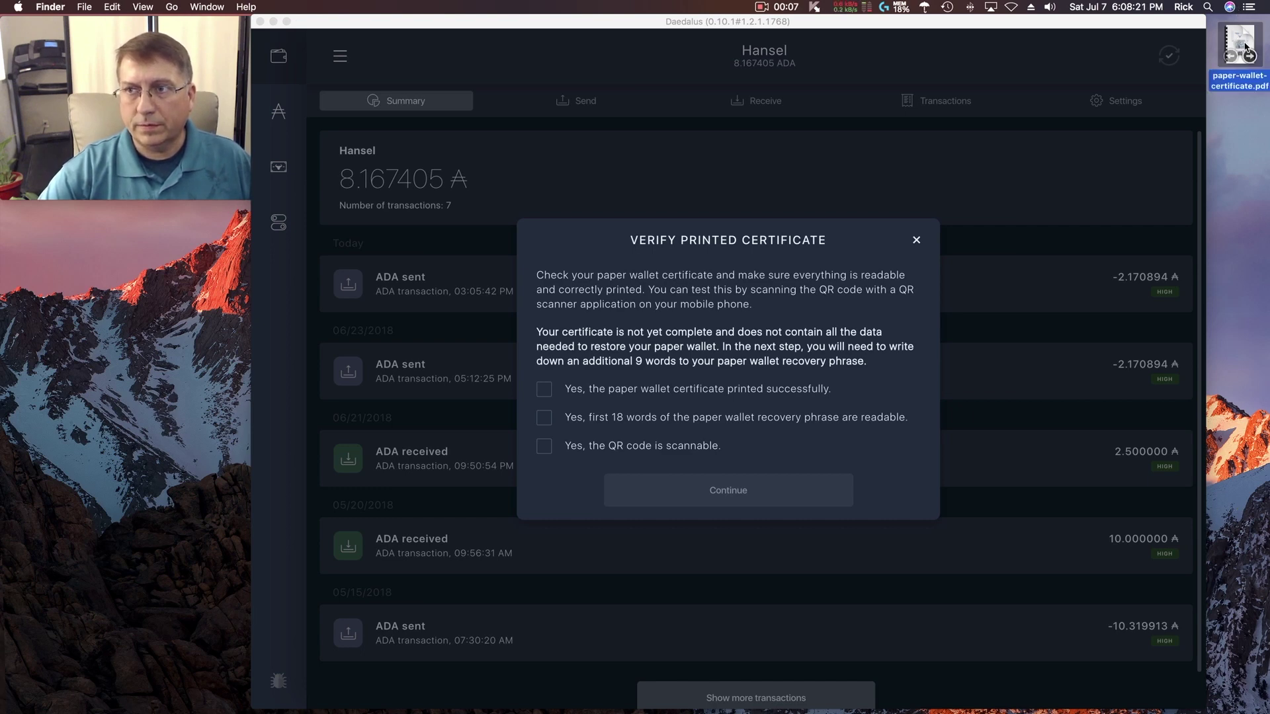
- Open paper-wallet-certificate.pdf in Preview and review both pages, including the recovery phrase page
double_click(1244, 45)
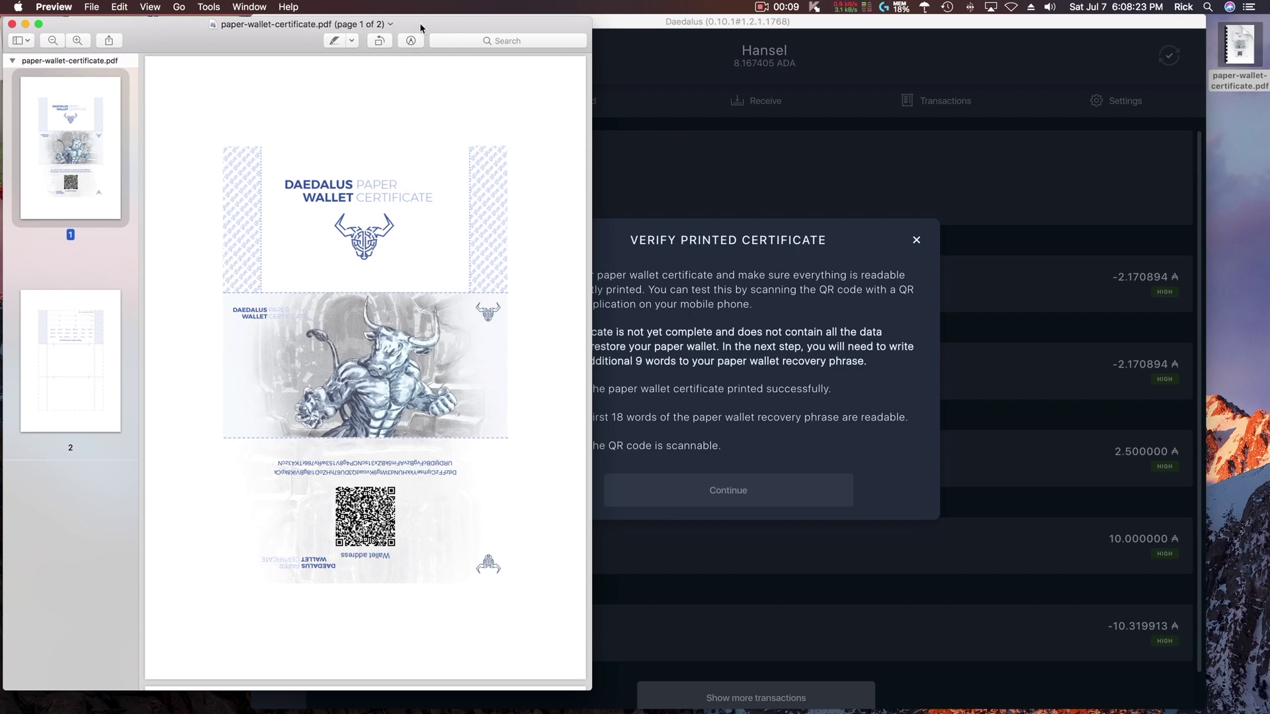
left_click_drag(420, 22, 763, 24)
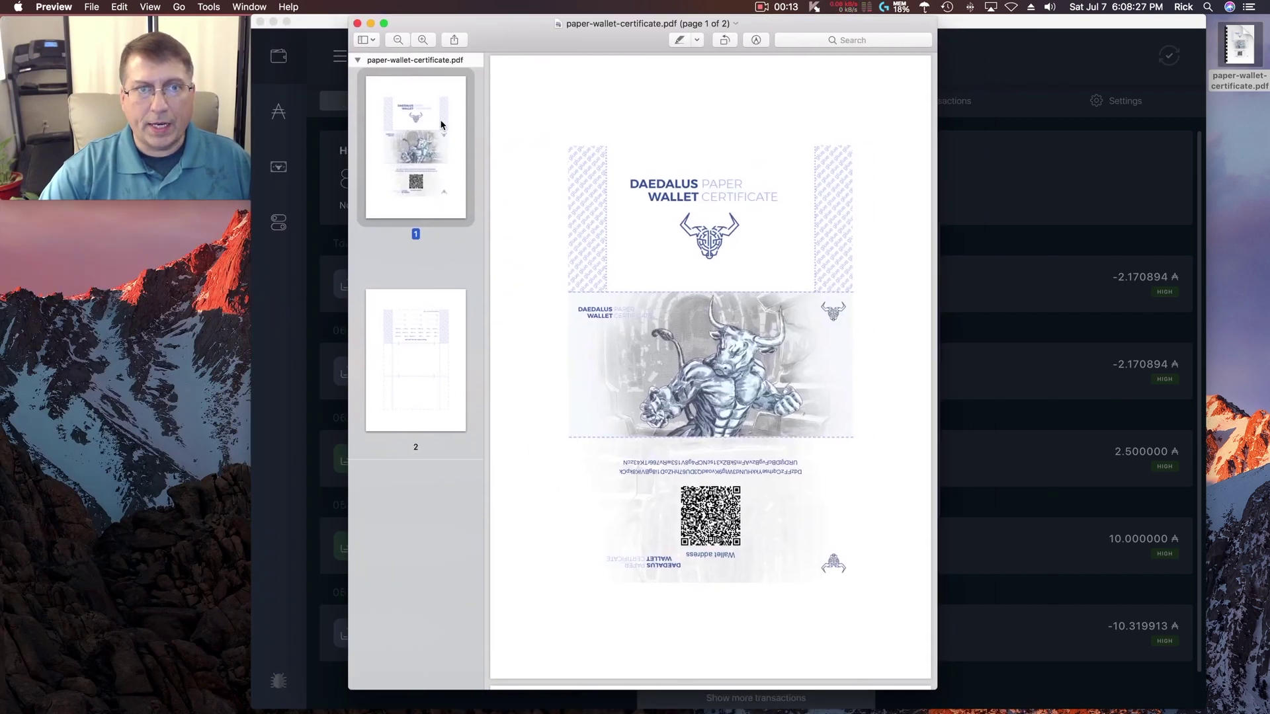
left_click(442, 327)
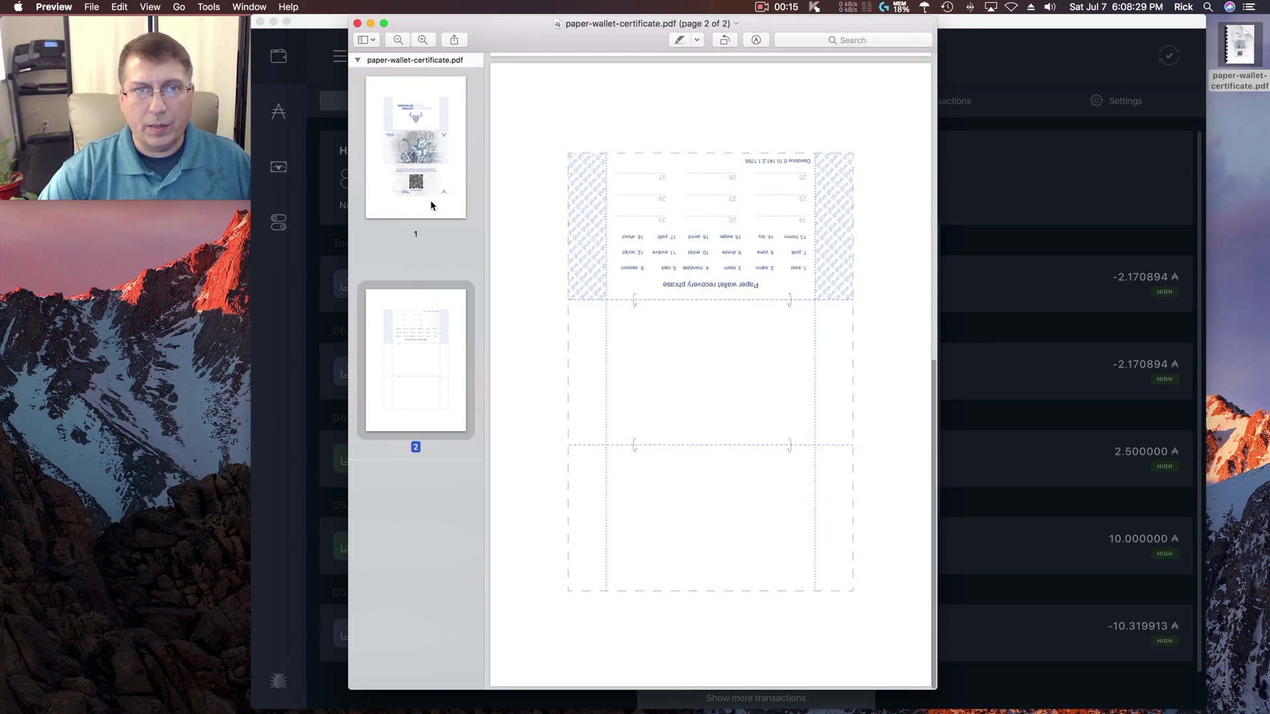
left_click(438, 153)
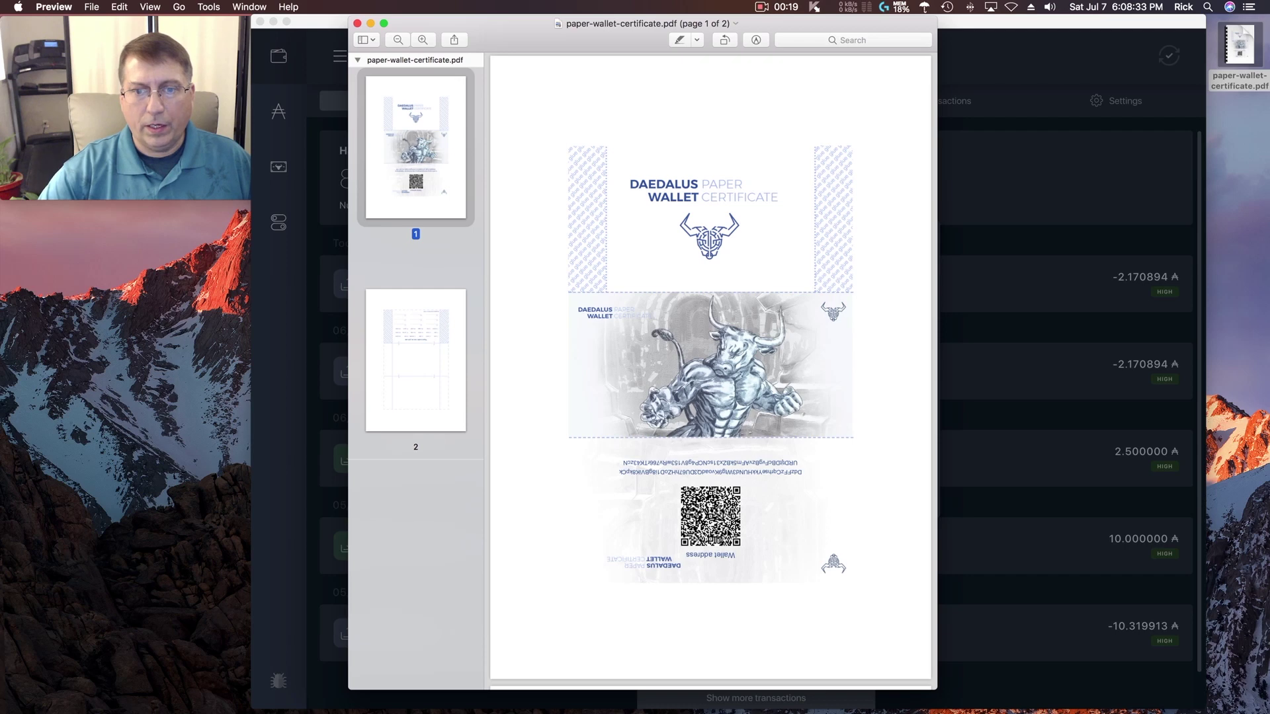
left_click(421, 340)
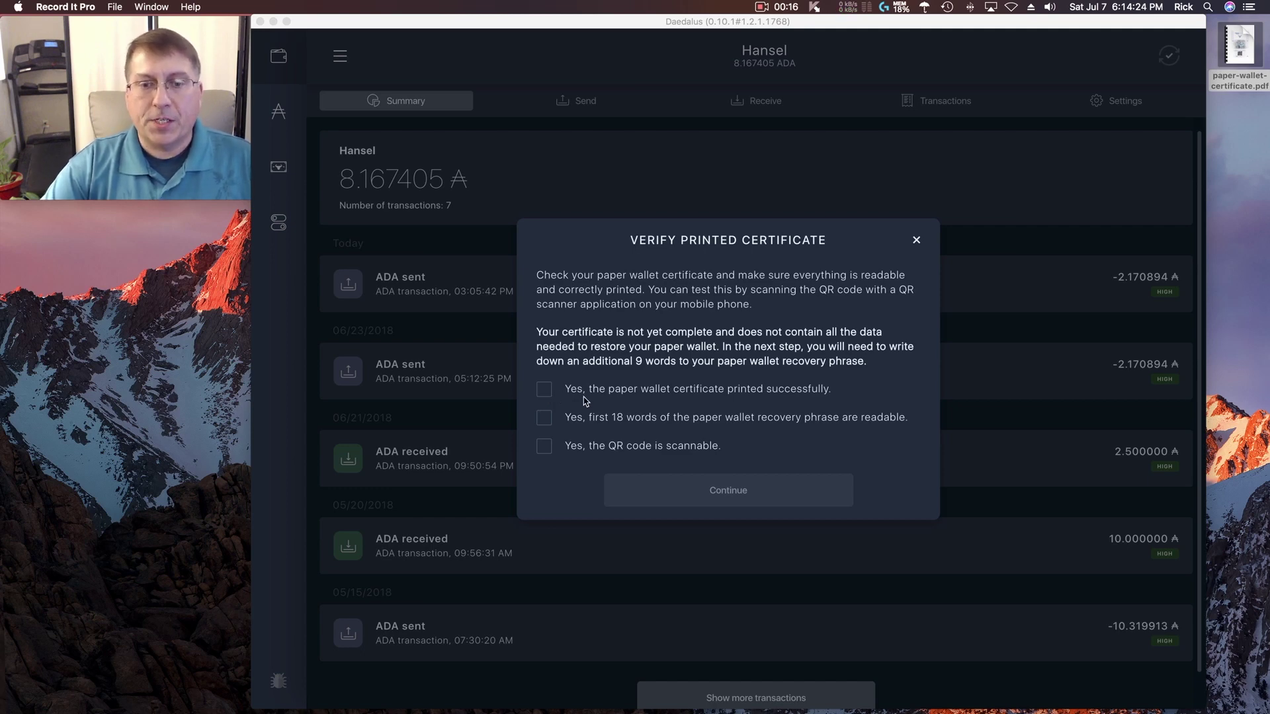
- Tick all three confirmations: printed successfully, first 18 words readable, QR code scannable
left_click(548, 395)
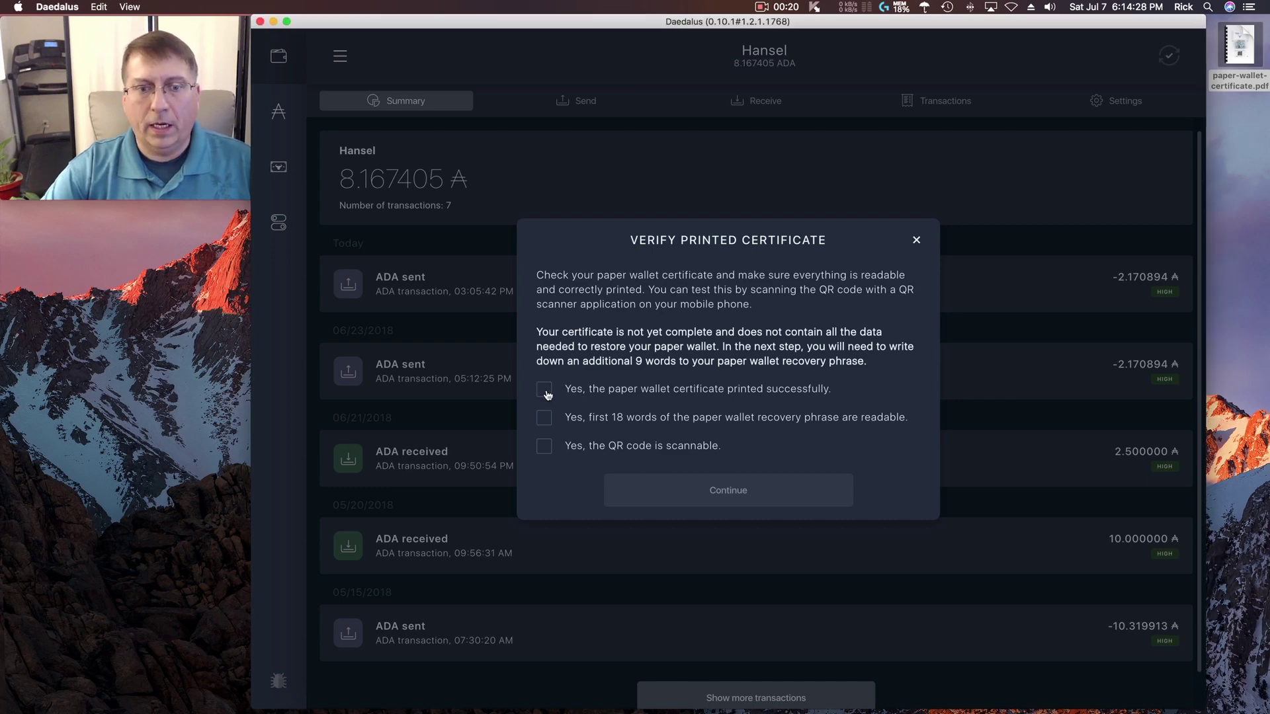
left_click(547, 394)
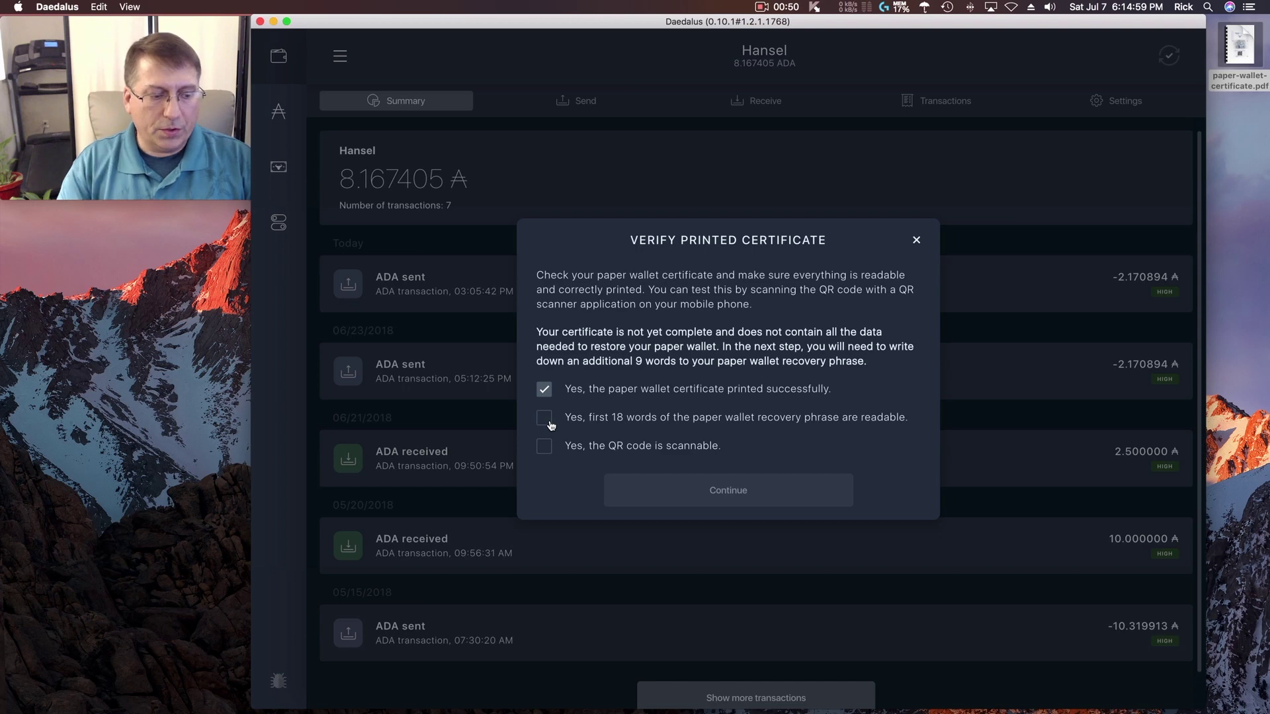
left_click(550, 425)
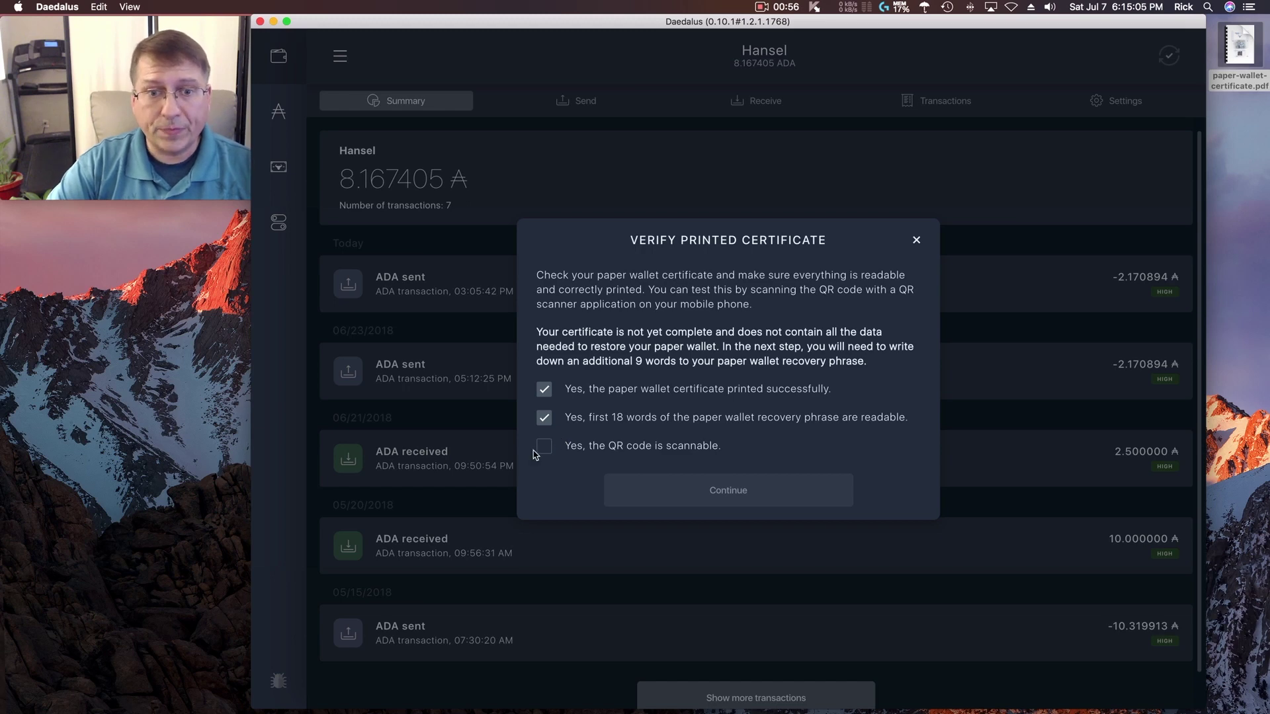
left_click(546, 449)
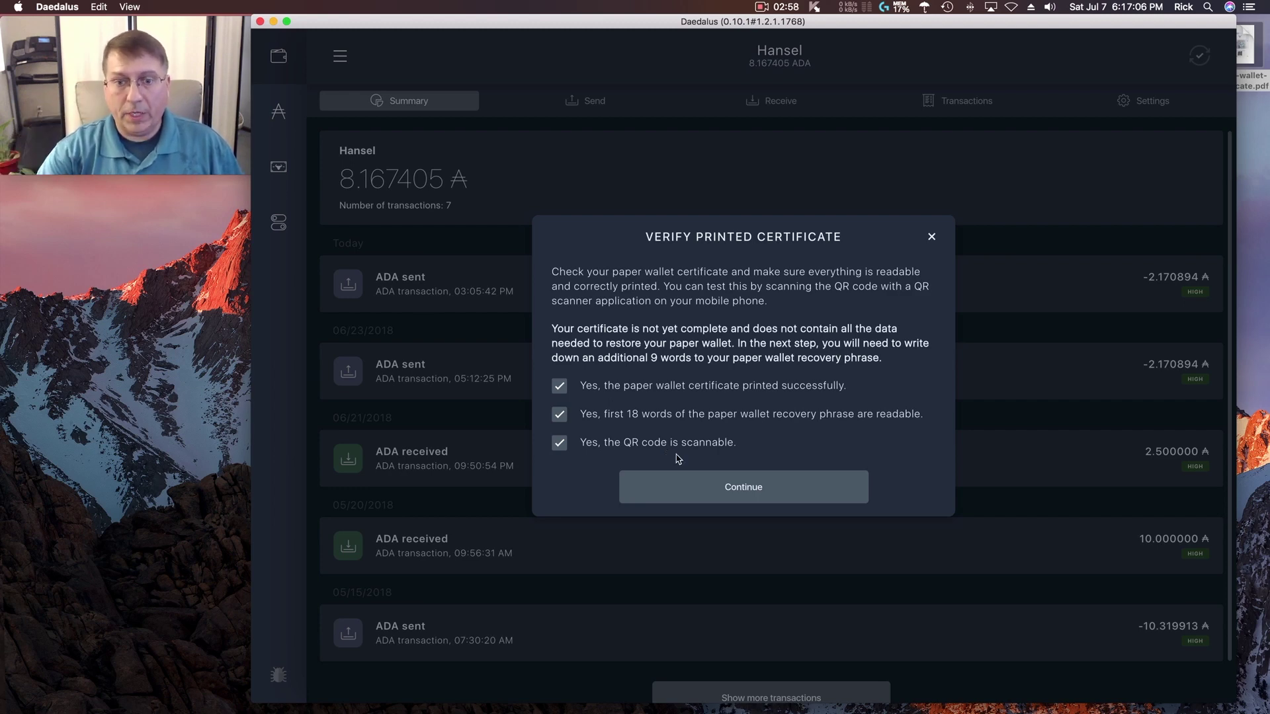
- Continue to the Complete Your Certificate step listing the remaining 9 recovery words
left_click(759, 494)
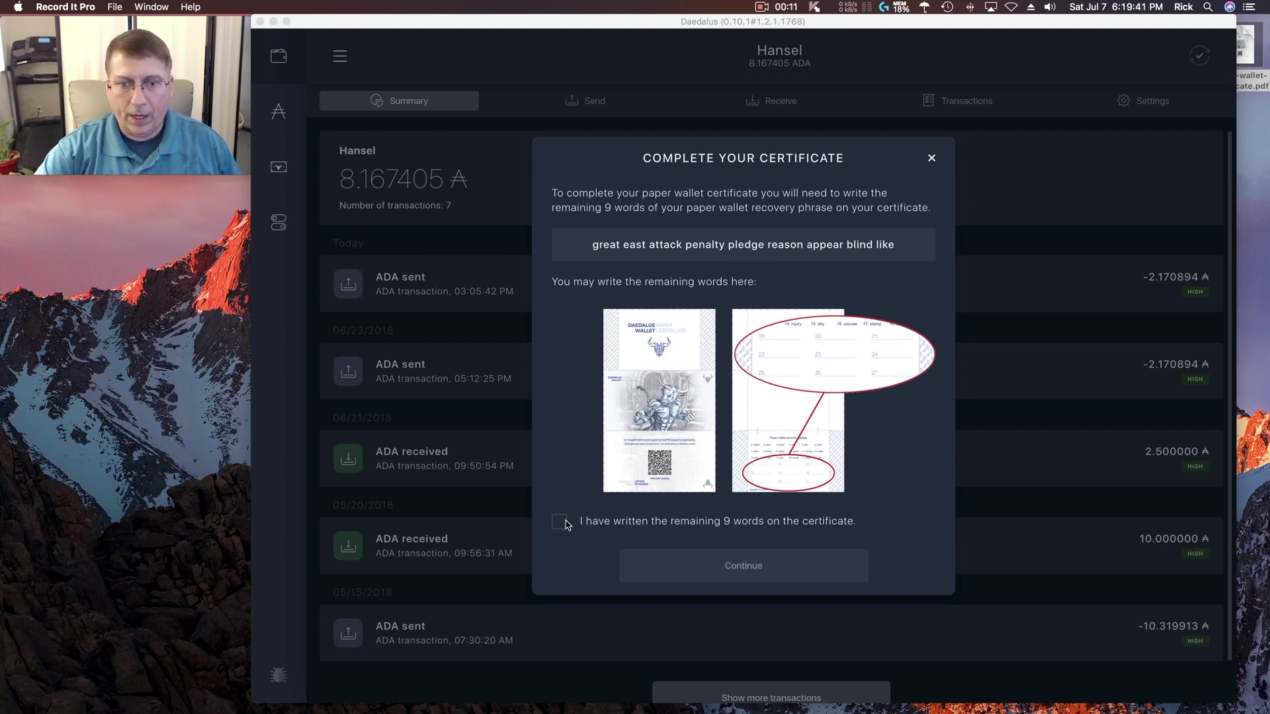
- Confirm the remaining 9 words are written on the certificate and continue to Verify Certificate
left_click(566, 524)
left_click(560, 526)
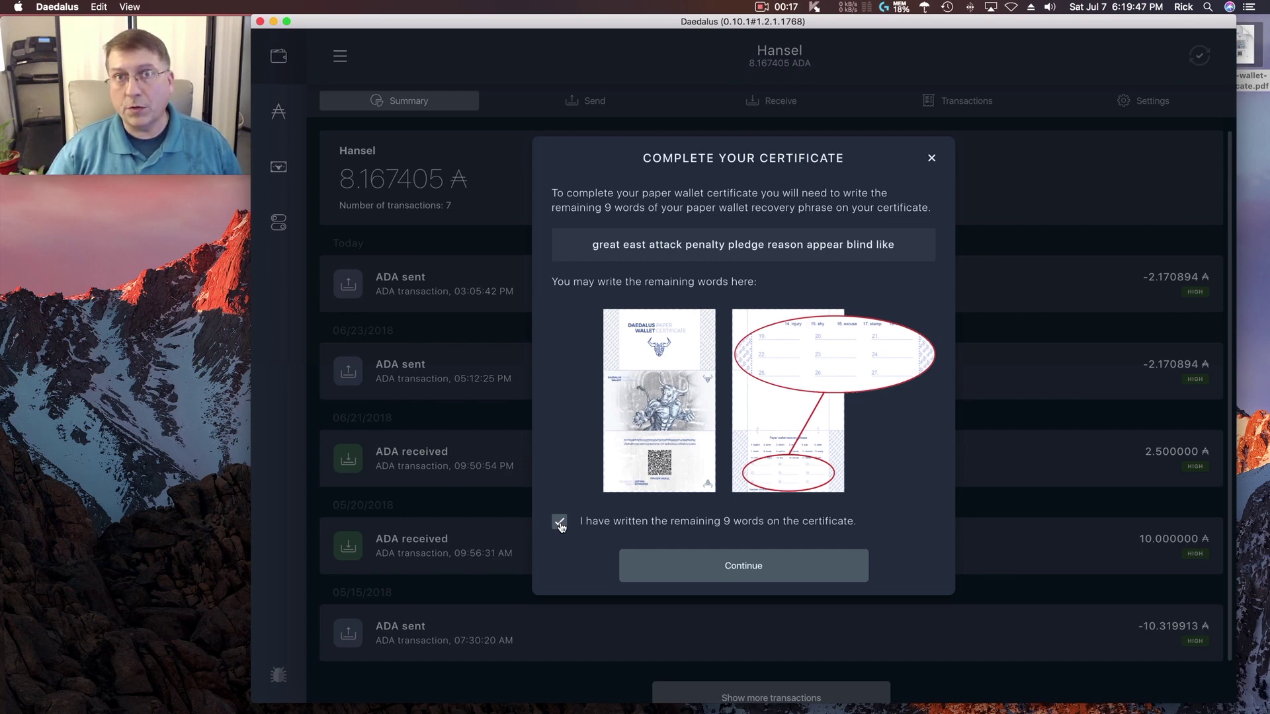
left_click(751, 569)
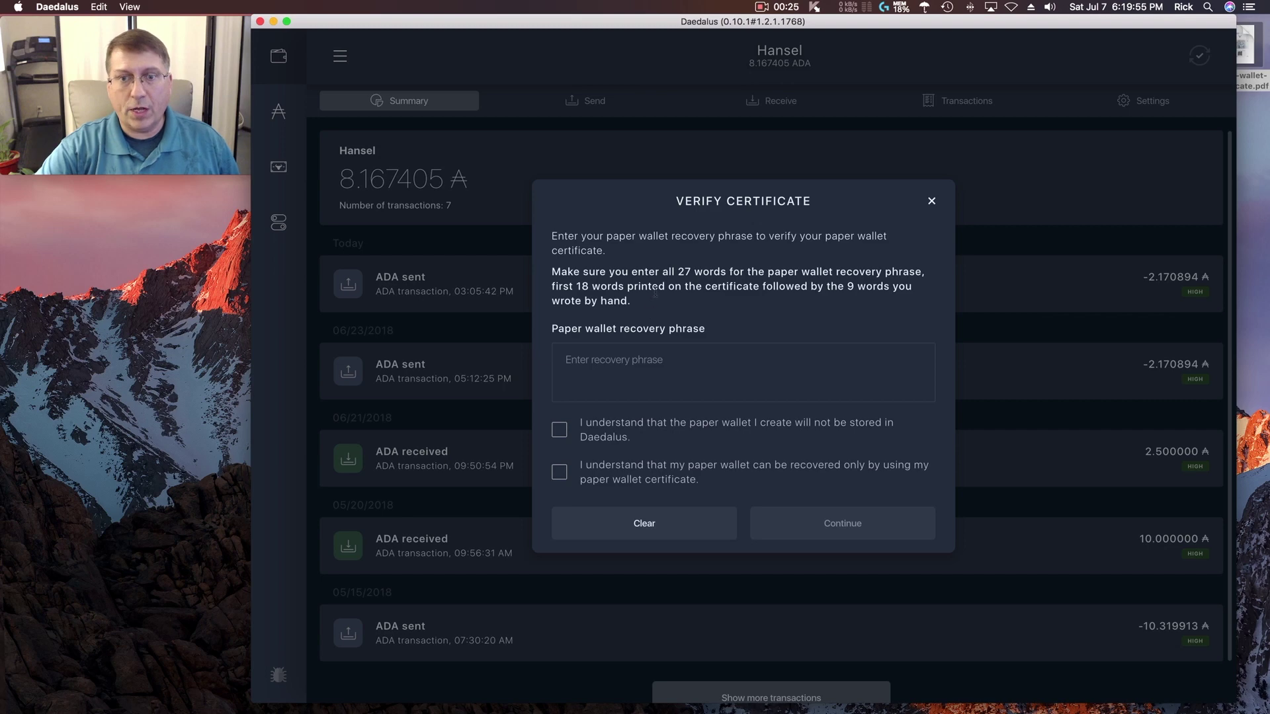
left_click(598, 359)
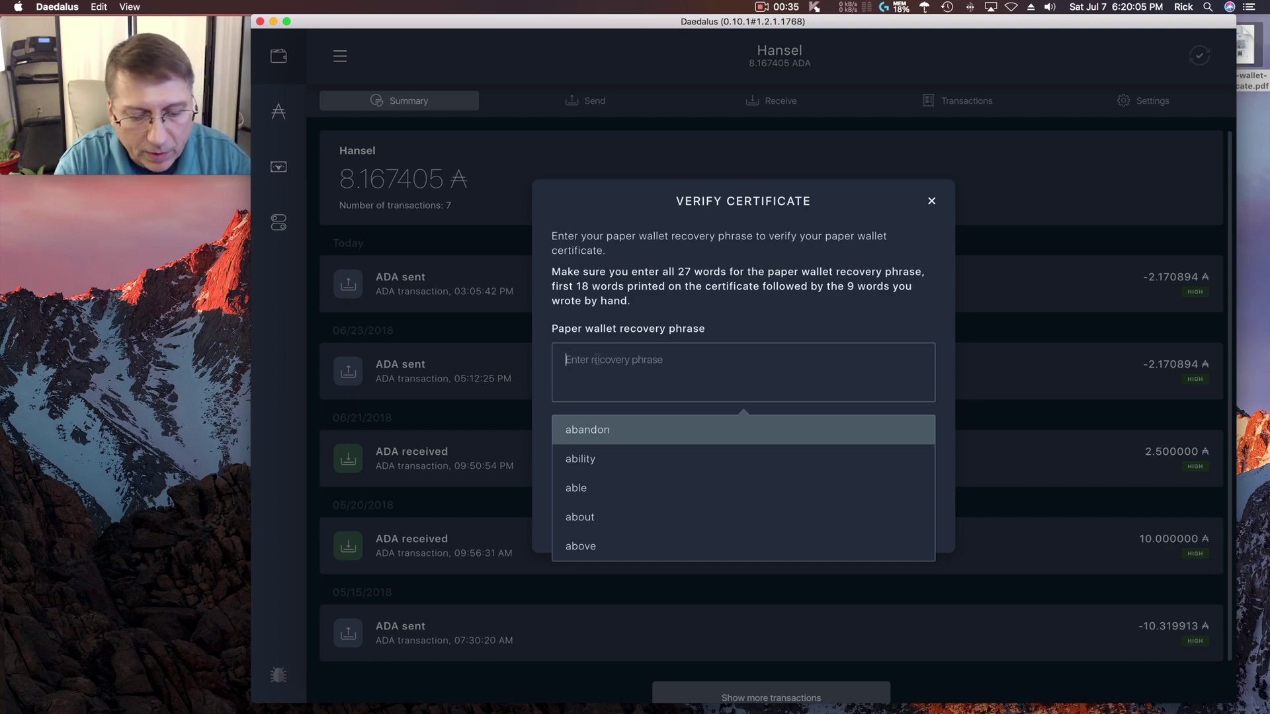
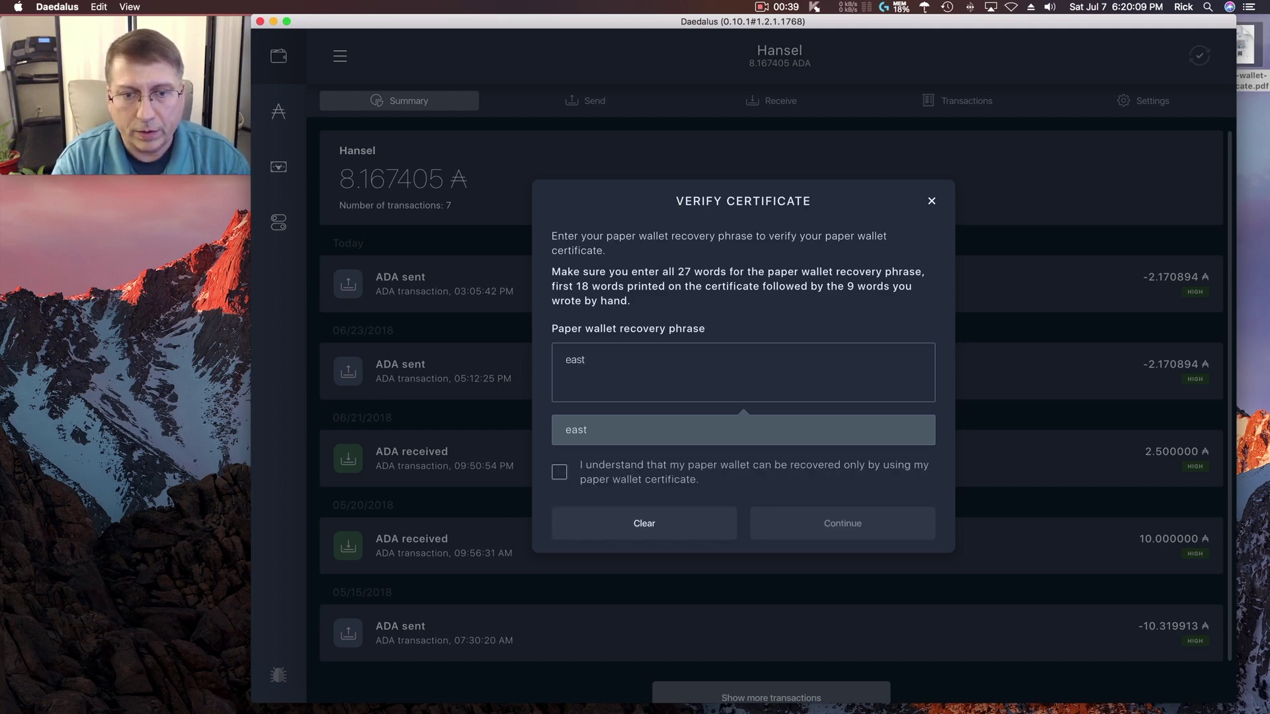
key("Return")
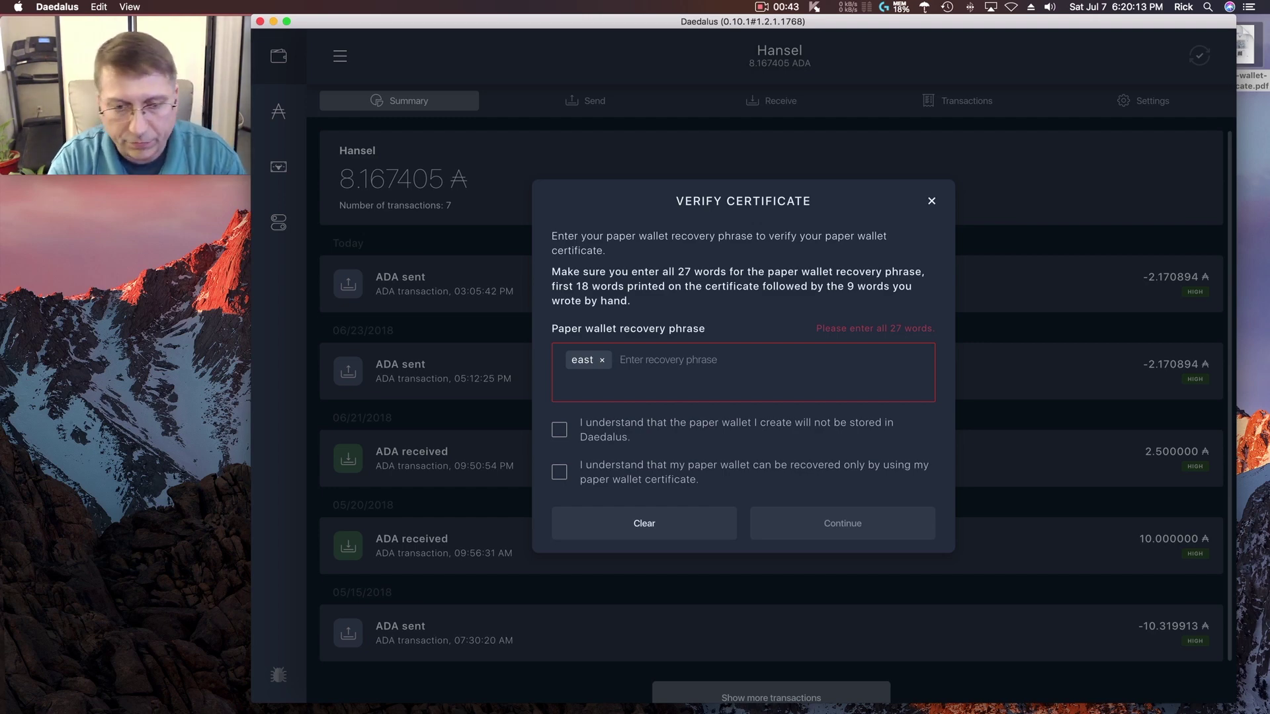
key("Return")
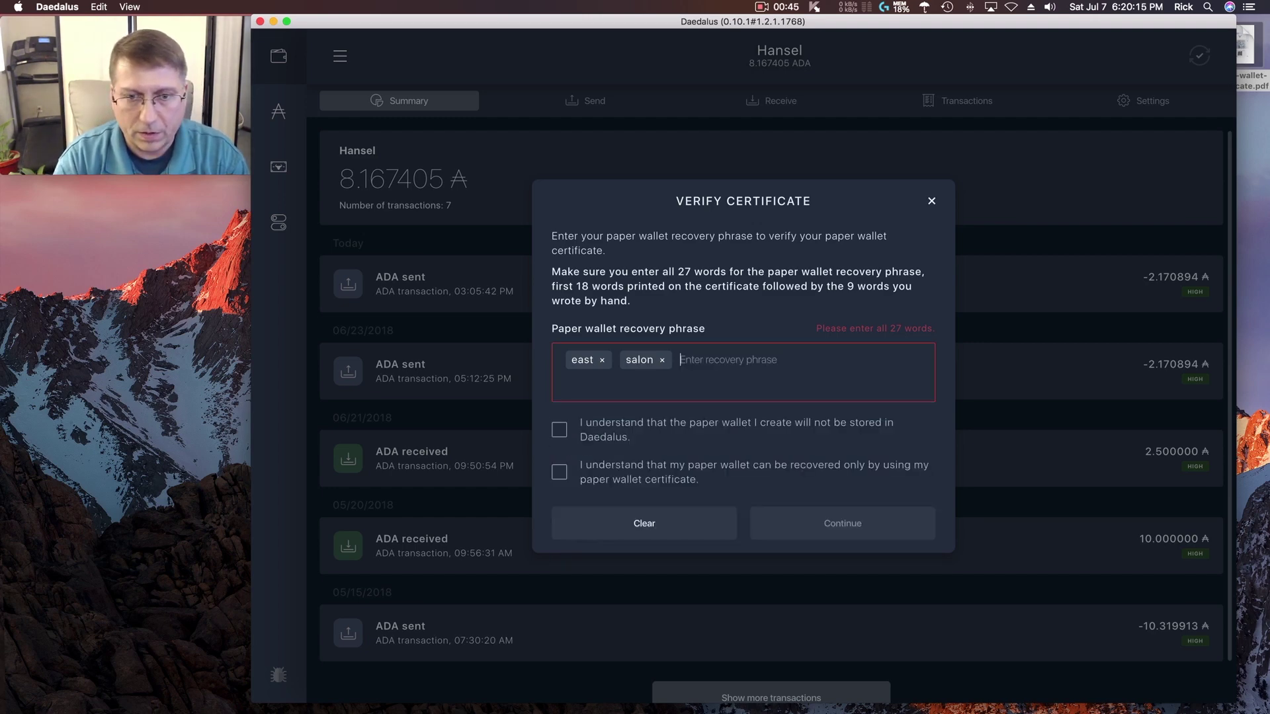
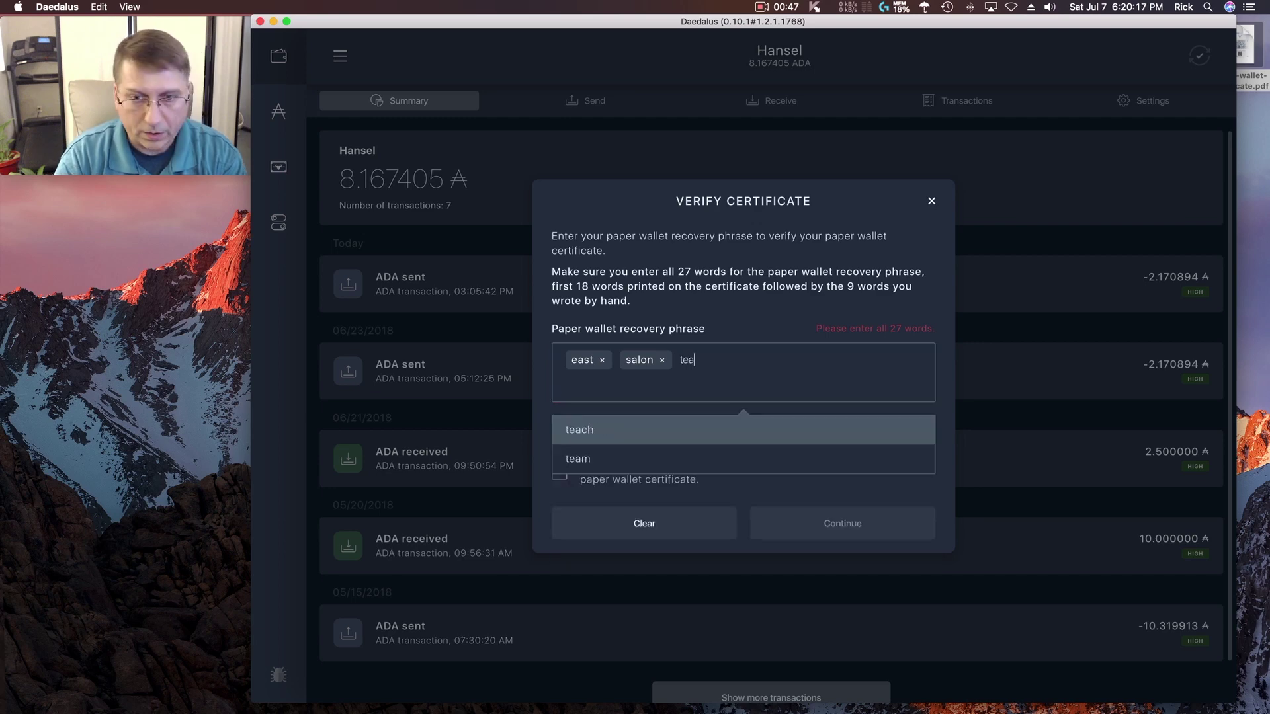
key("Return")
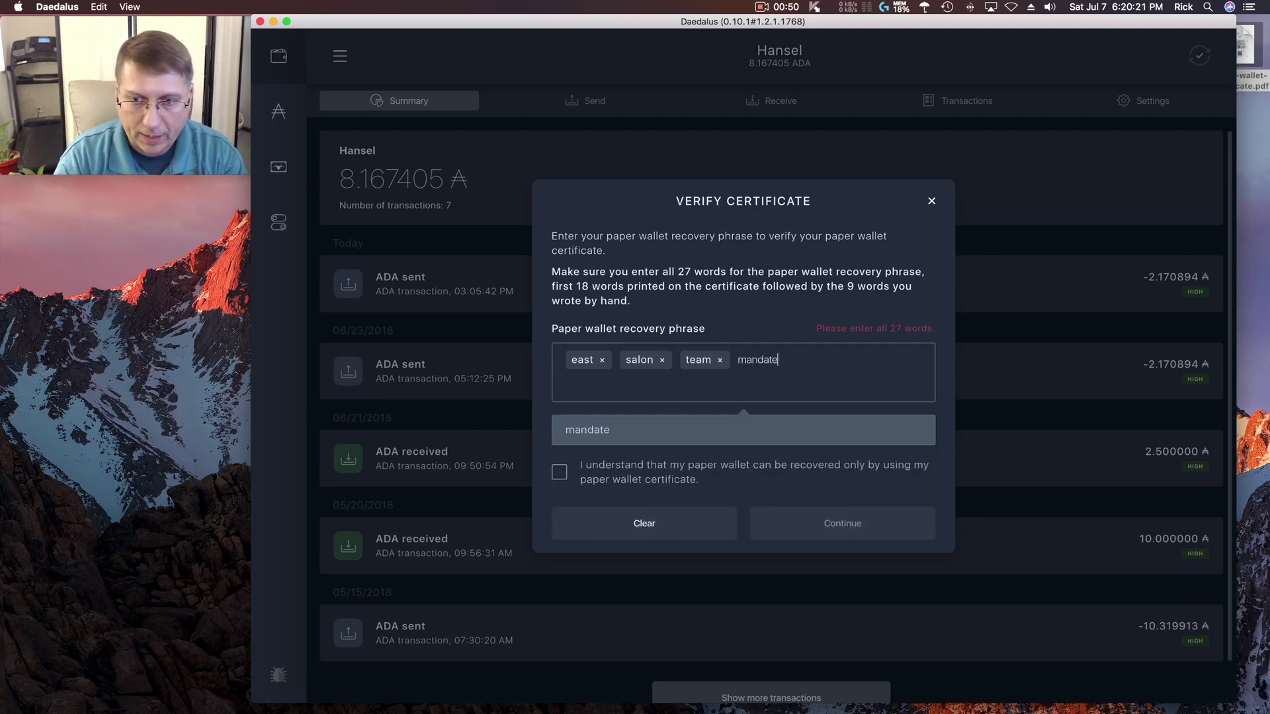
key("Return")
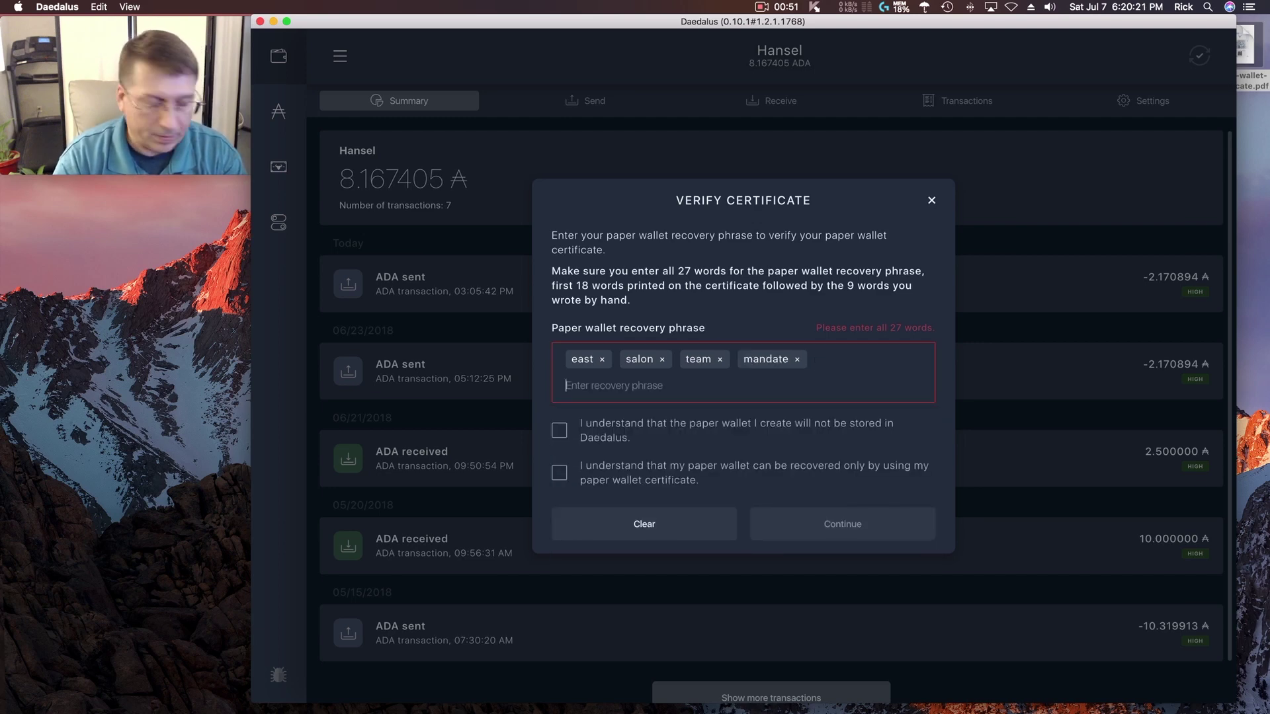
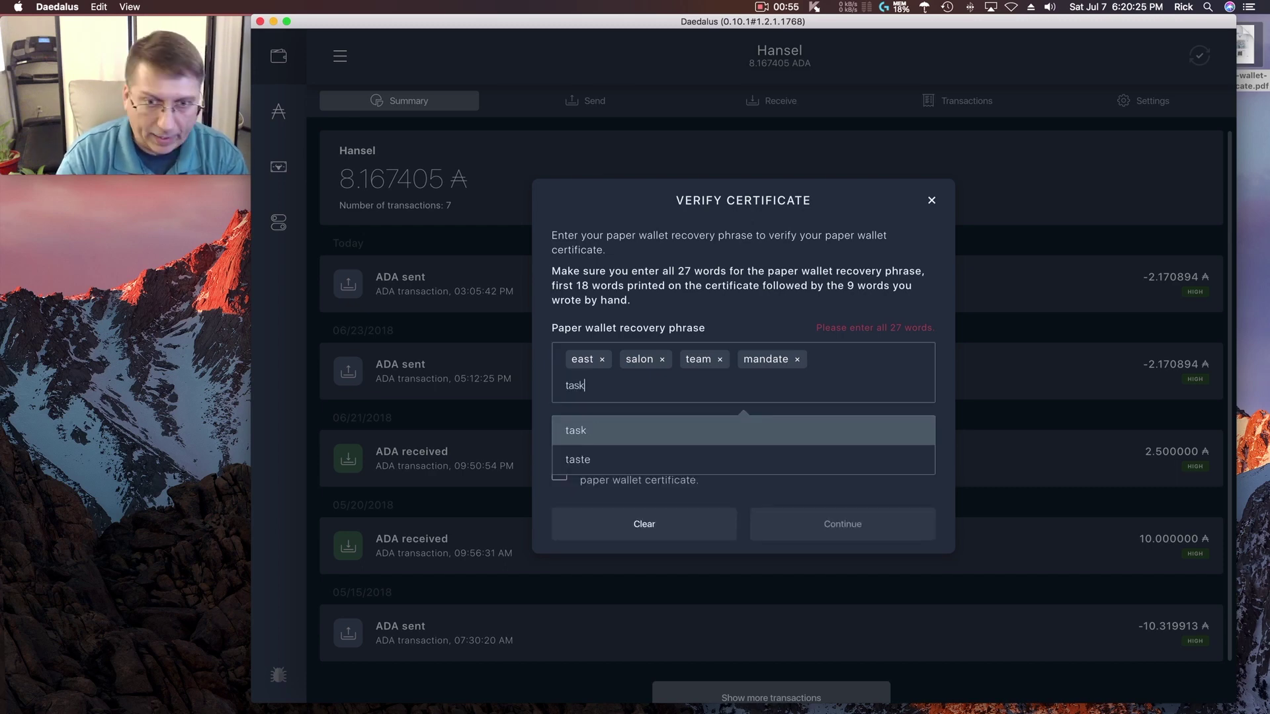
key("Return")
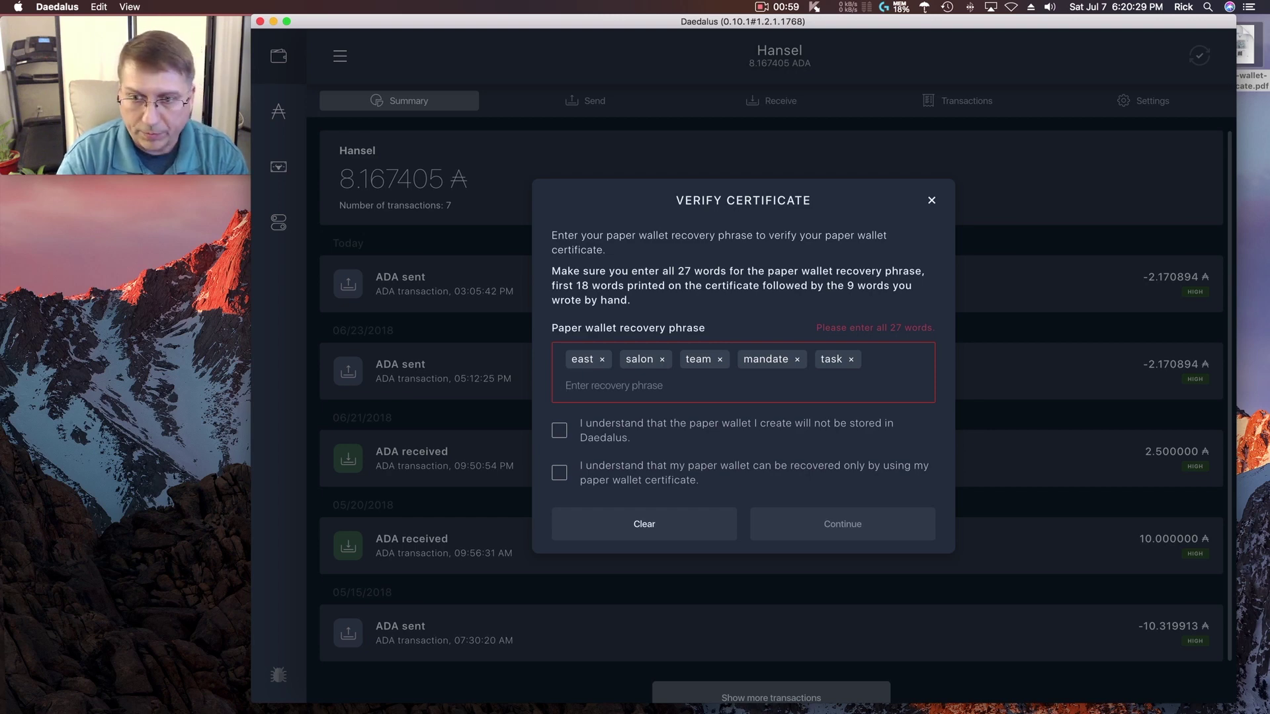
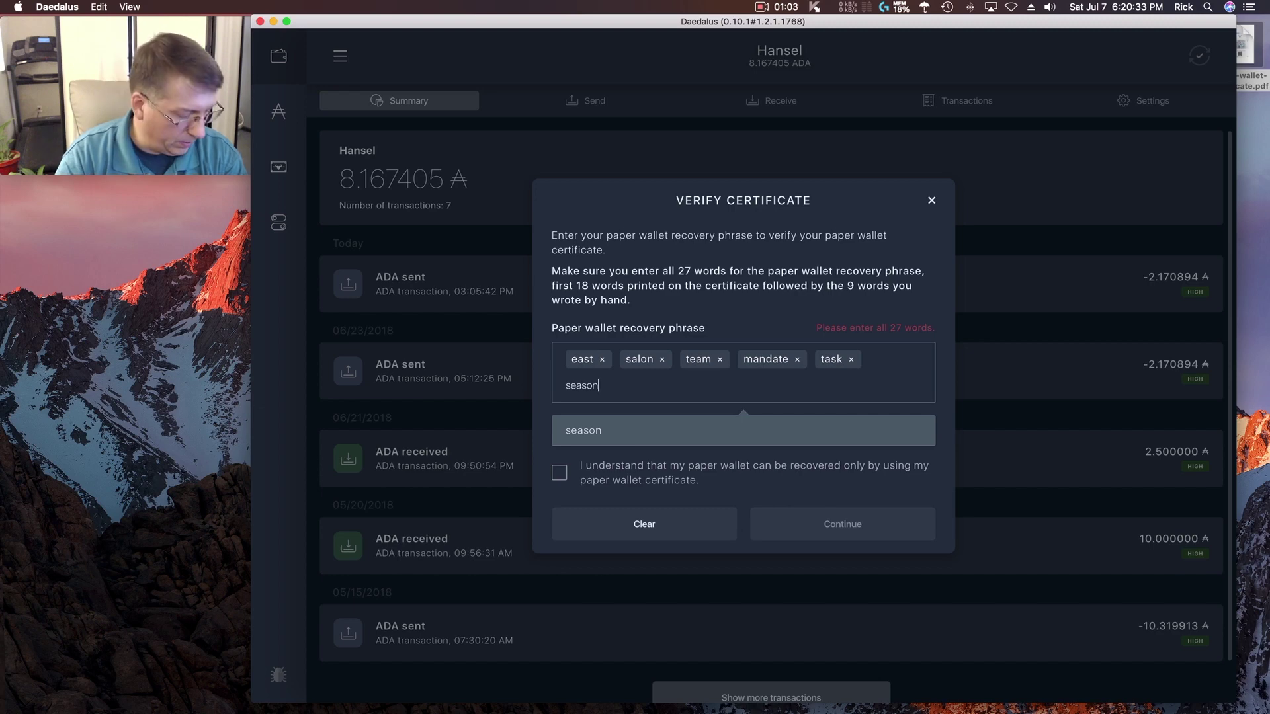
key("Return")
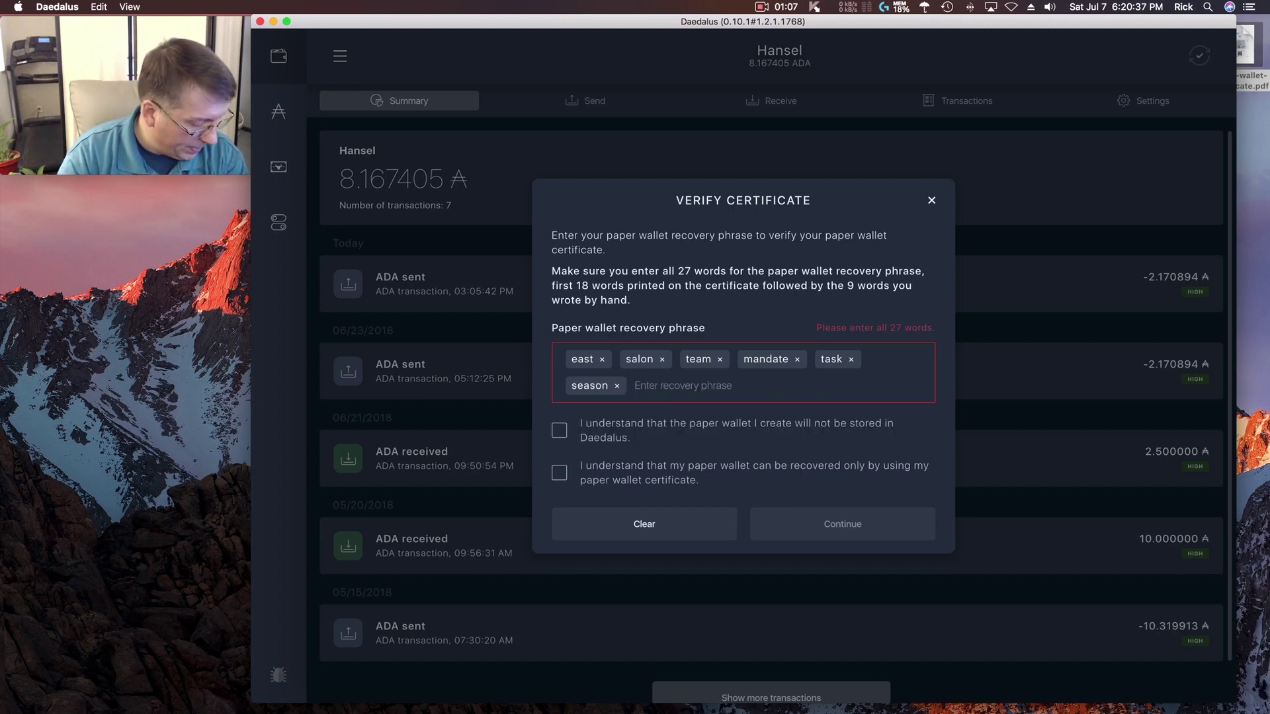
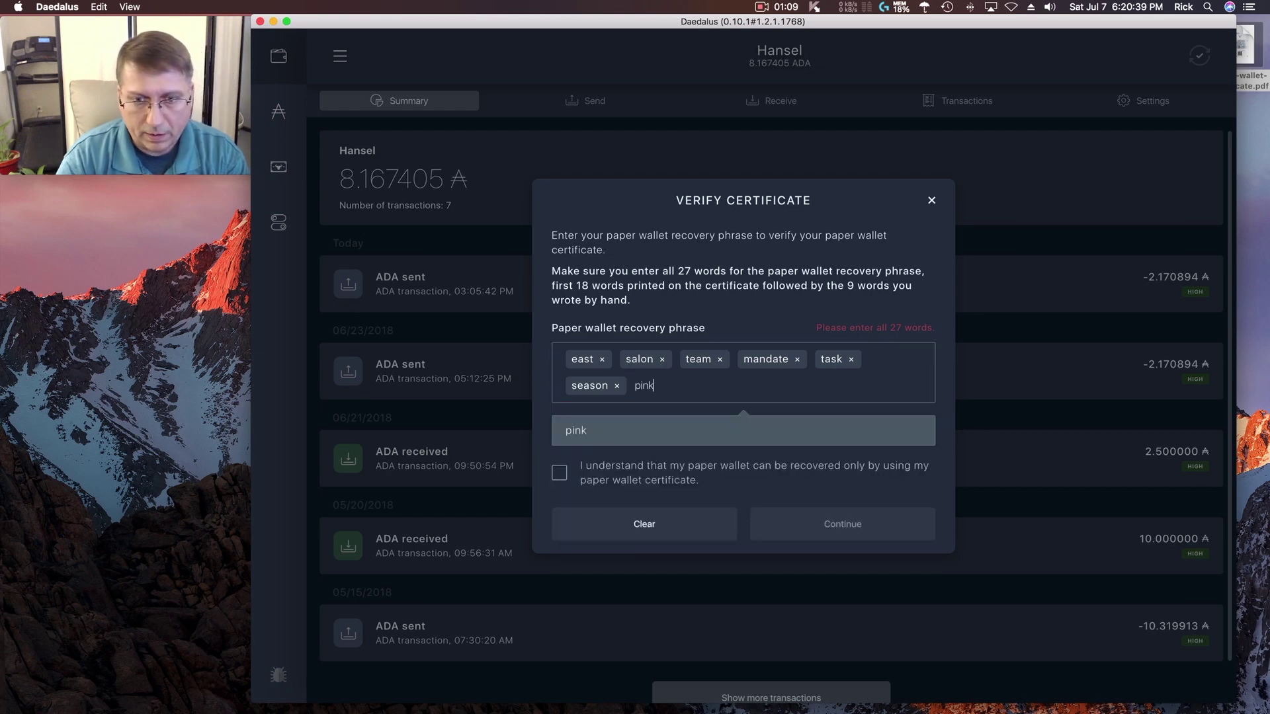
key("Return")
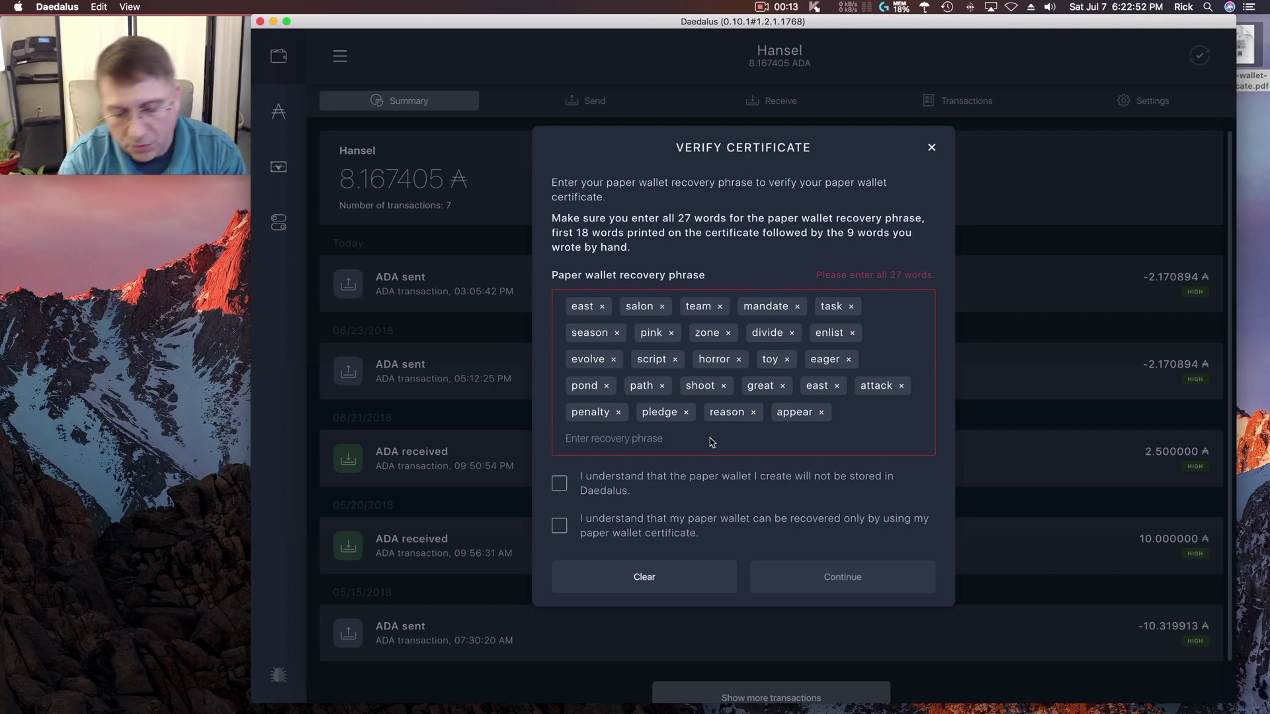
key("Return")
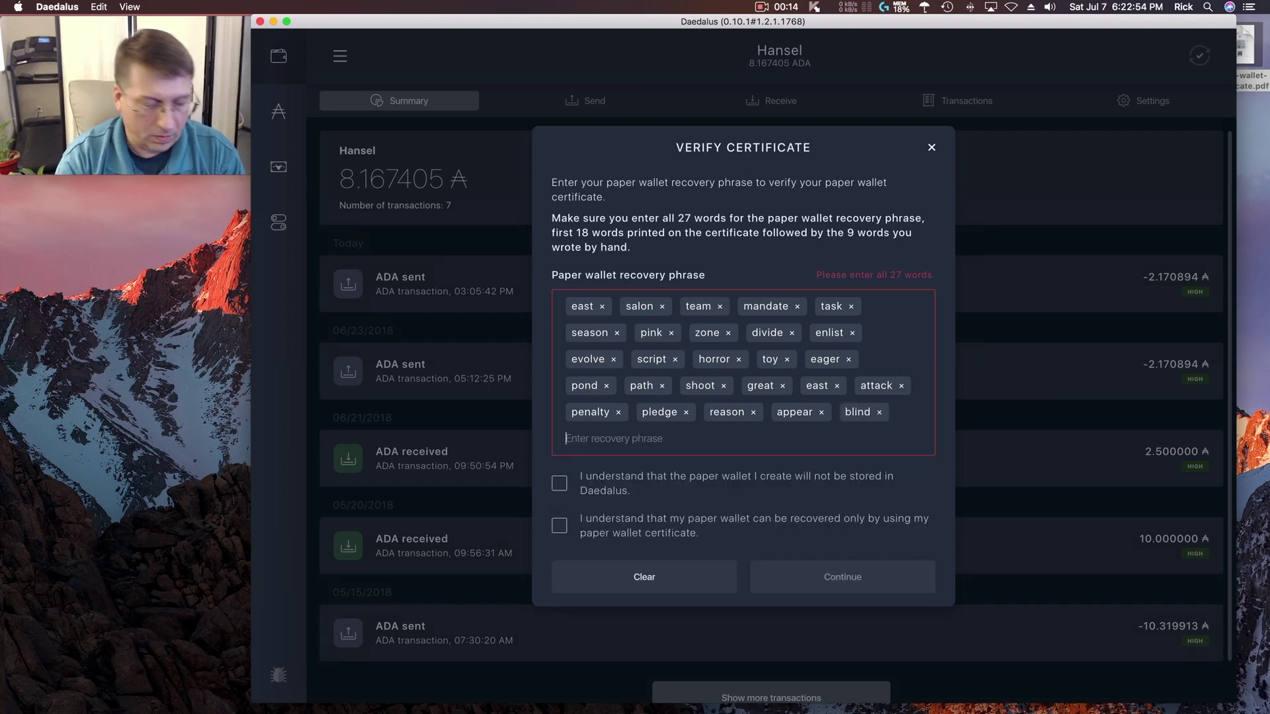
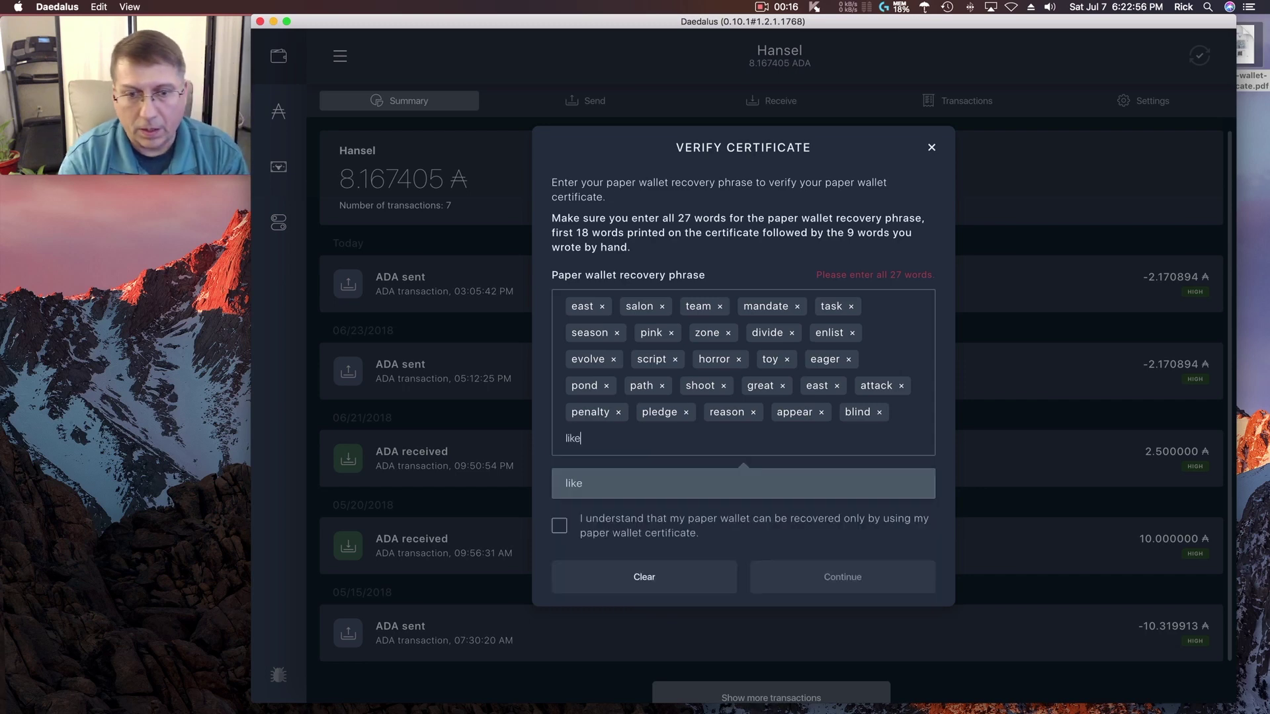
key("Return")
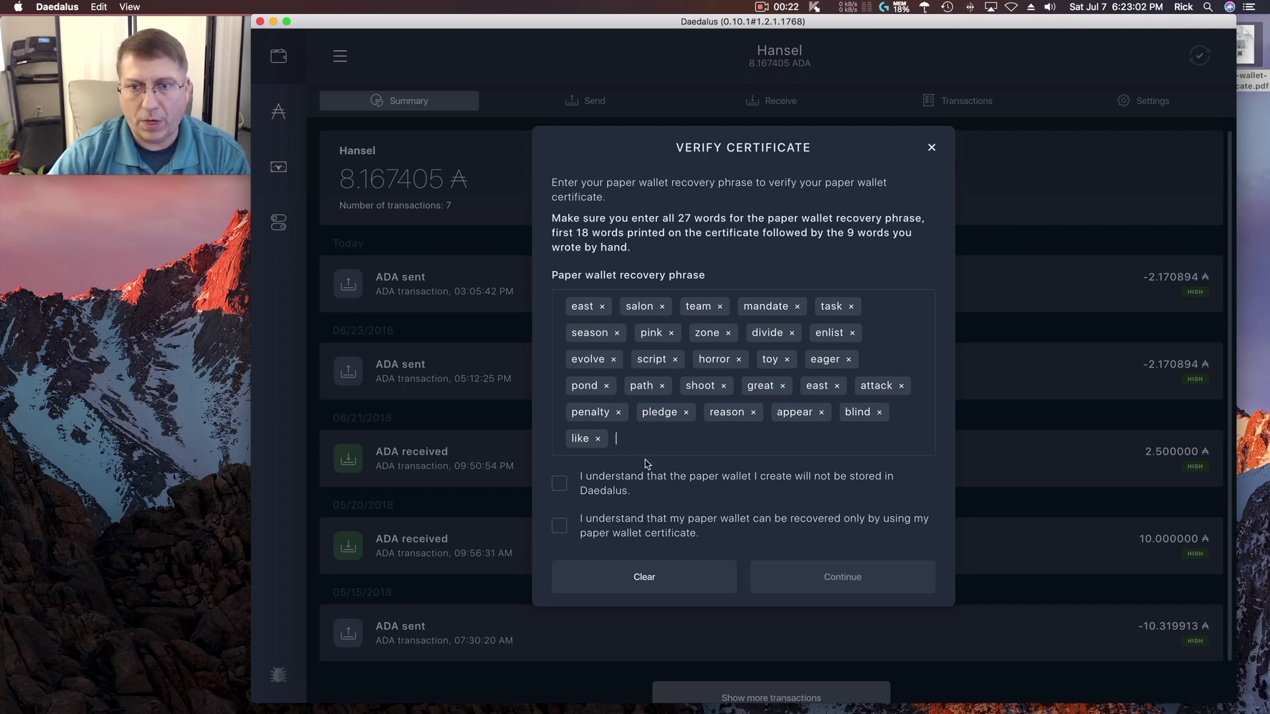
- Tick both paper wallet acknowledgements and continue to the certificate details
left_click(560, 485)
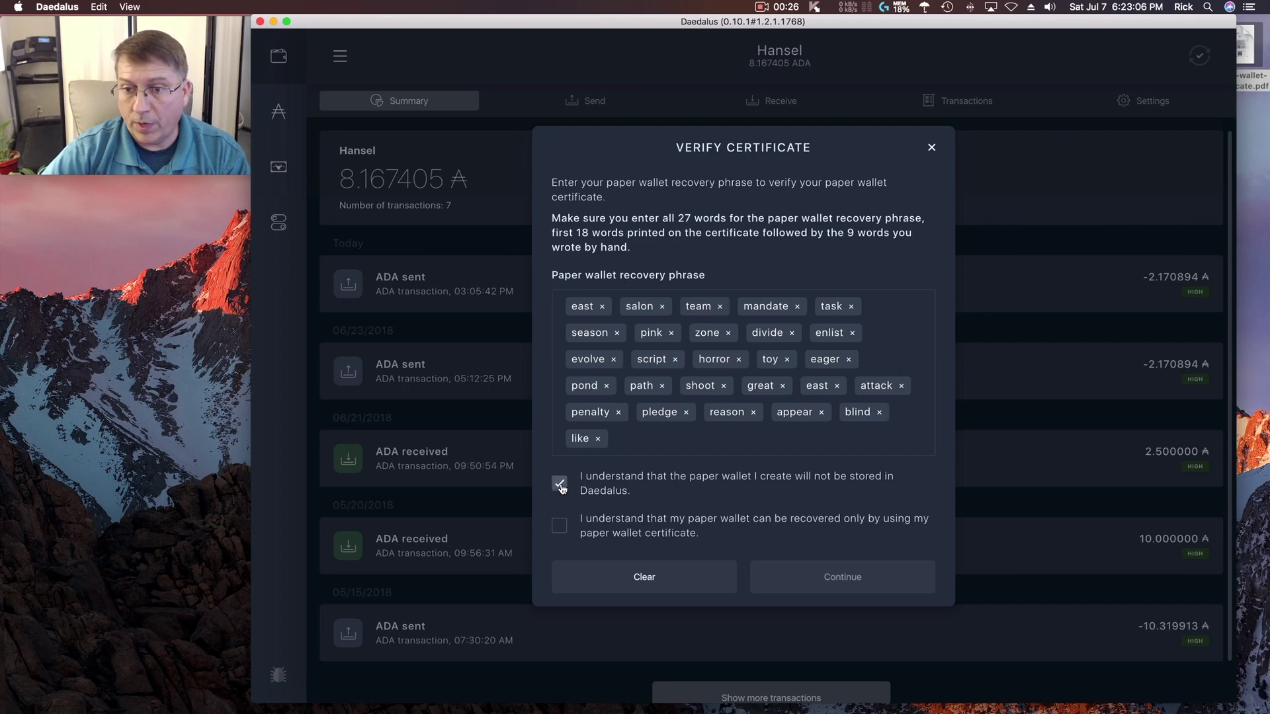
left_click(558, 529)
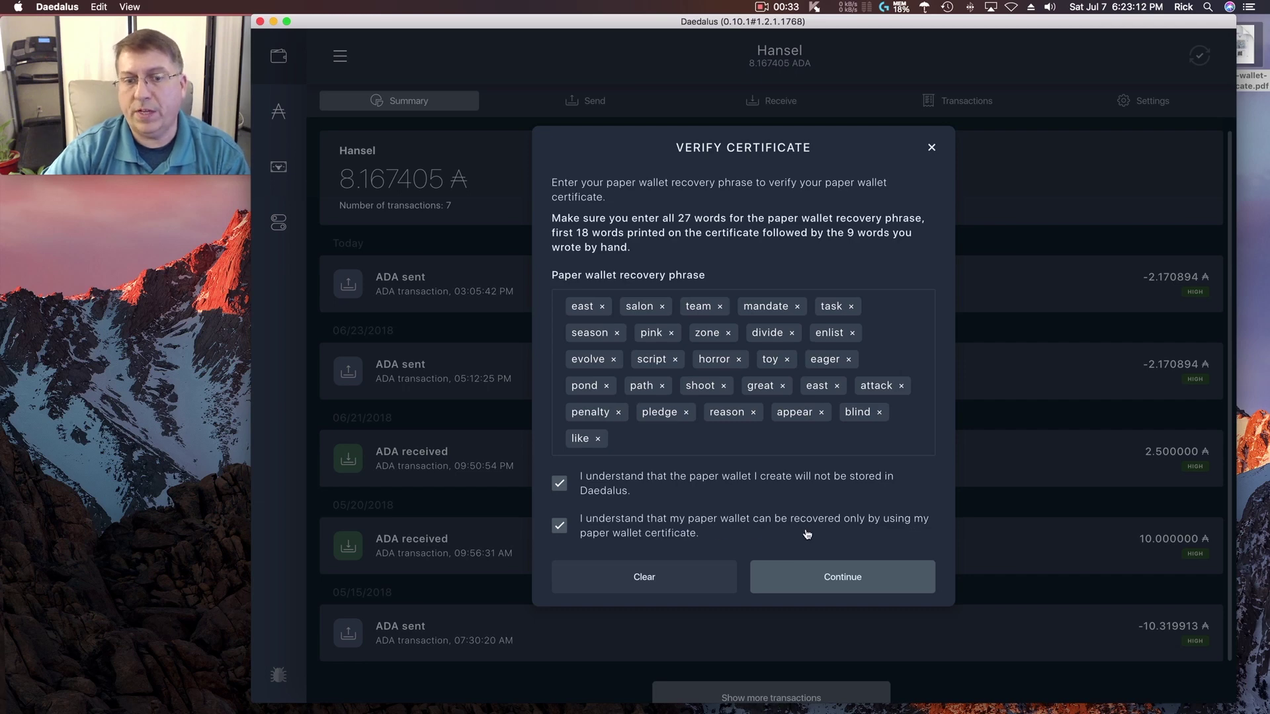
left_click(854, 579)
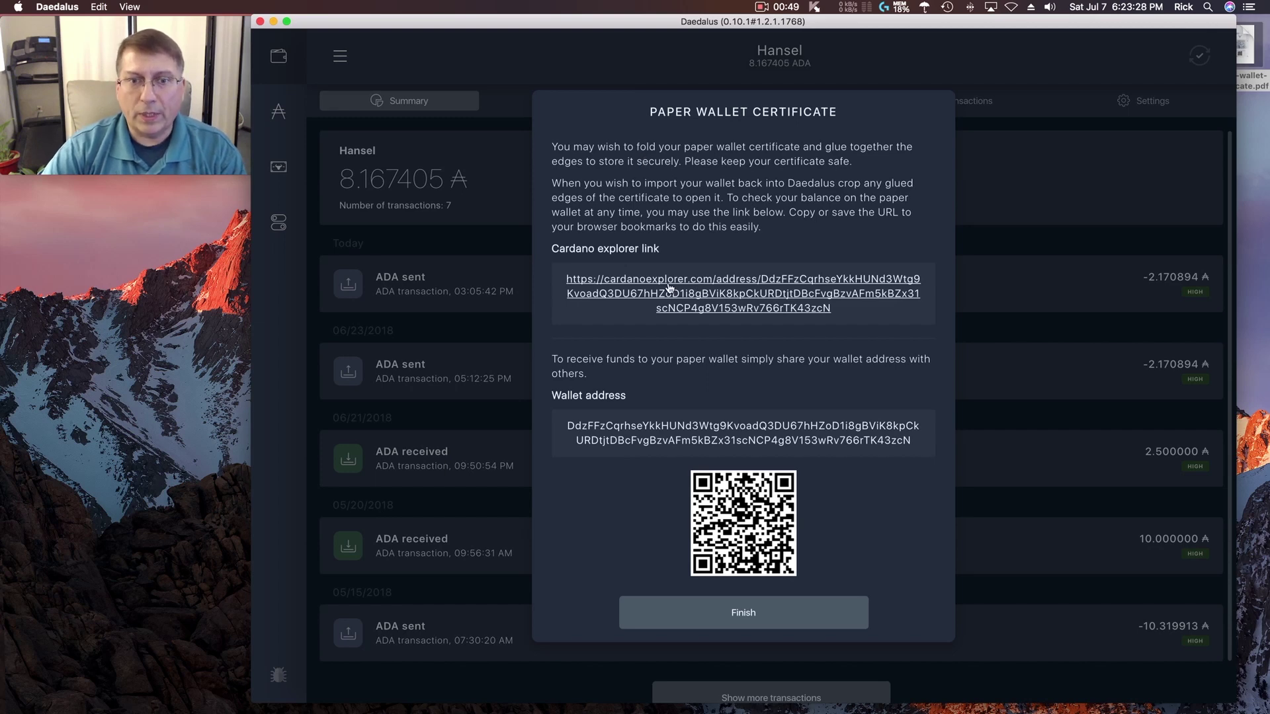
- Open the Cardano explorer link and select the paper wallet address to copy it
left_click(777, 296)
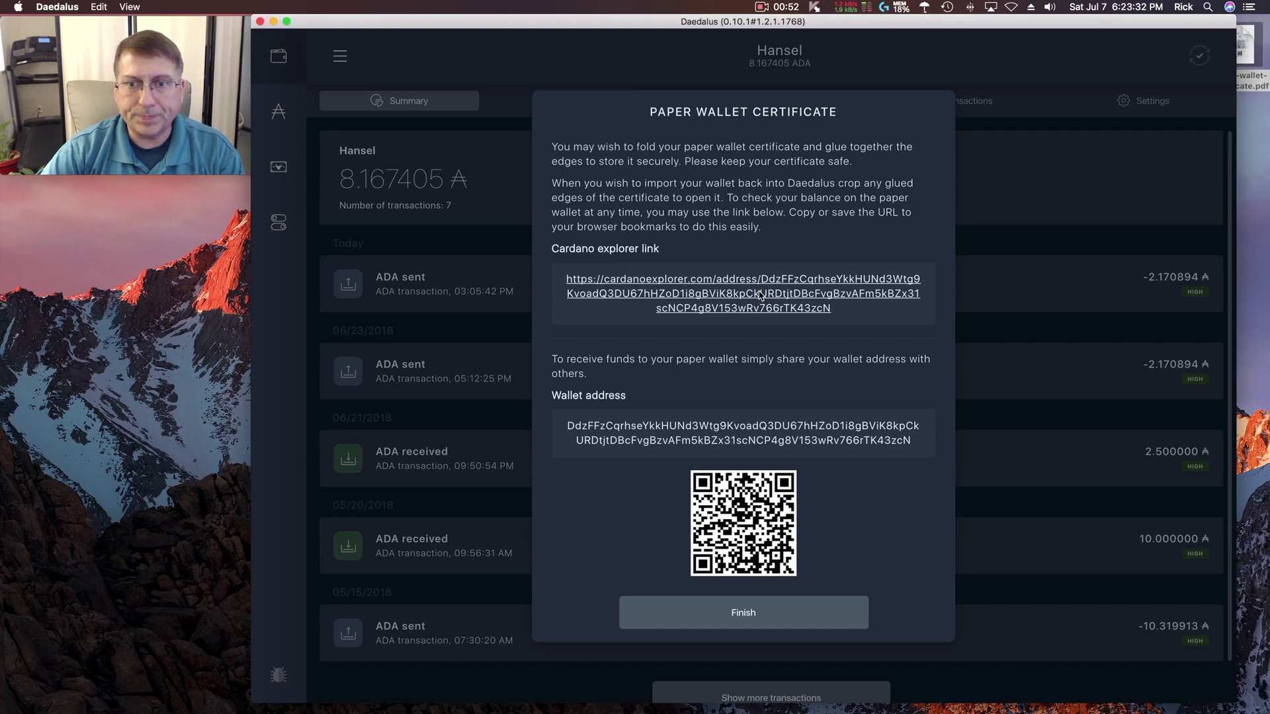
left_click_drag(842, 316, 610, 271)
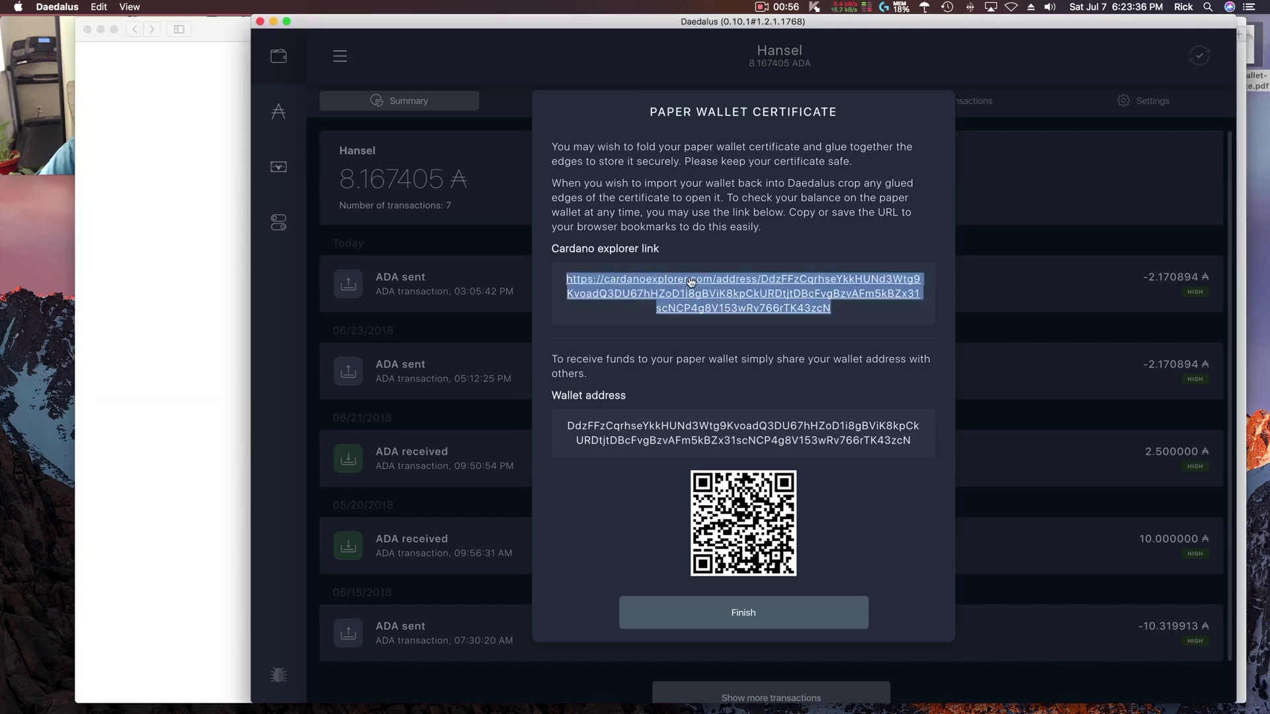
left_click(859, 447)
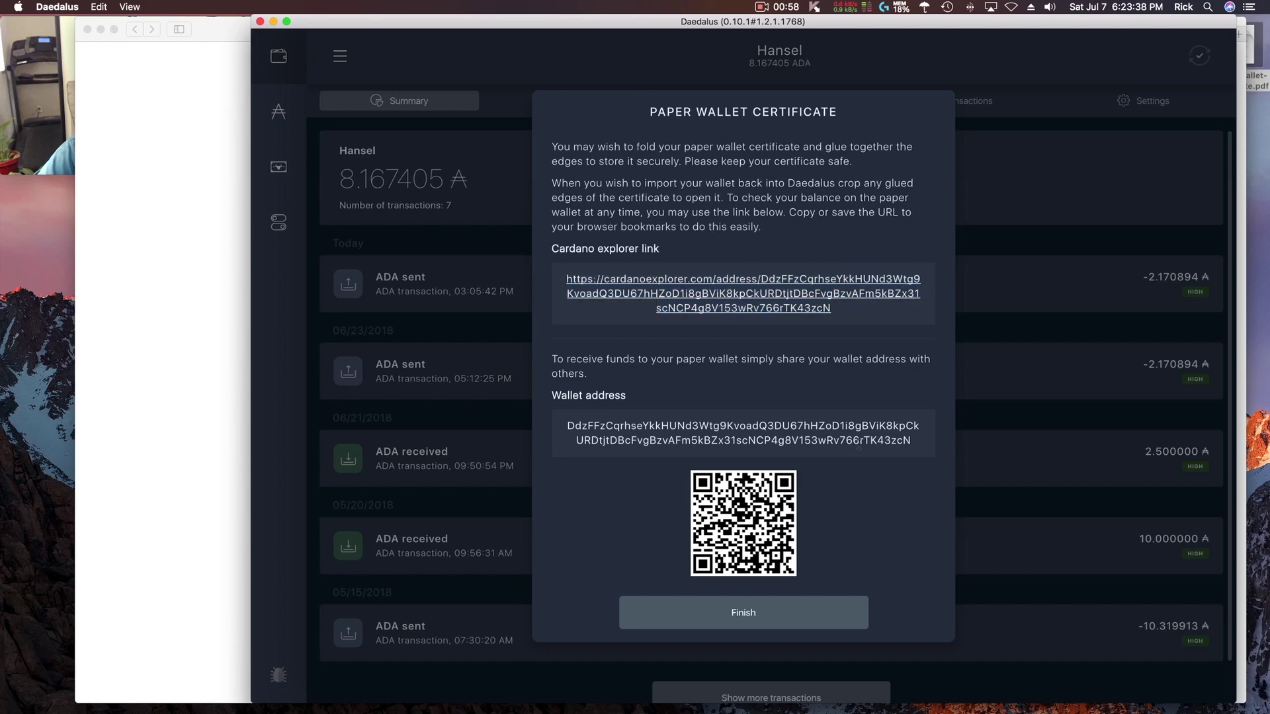
left_click_drag(913, 441, 558, 424)
key("cmd+c")
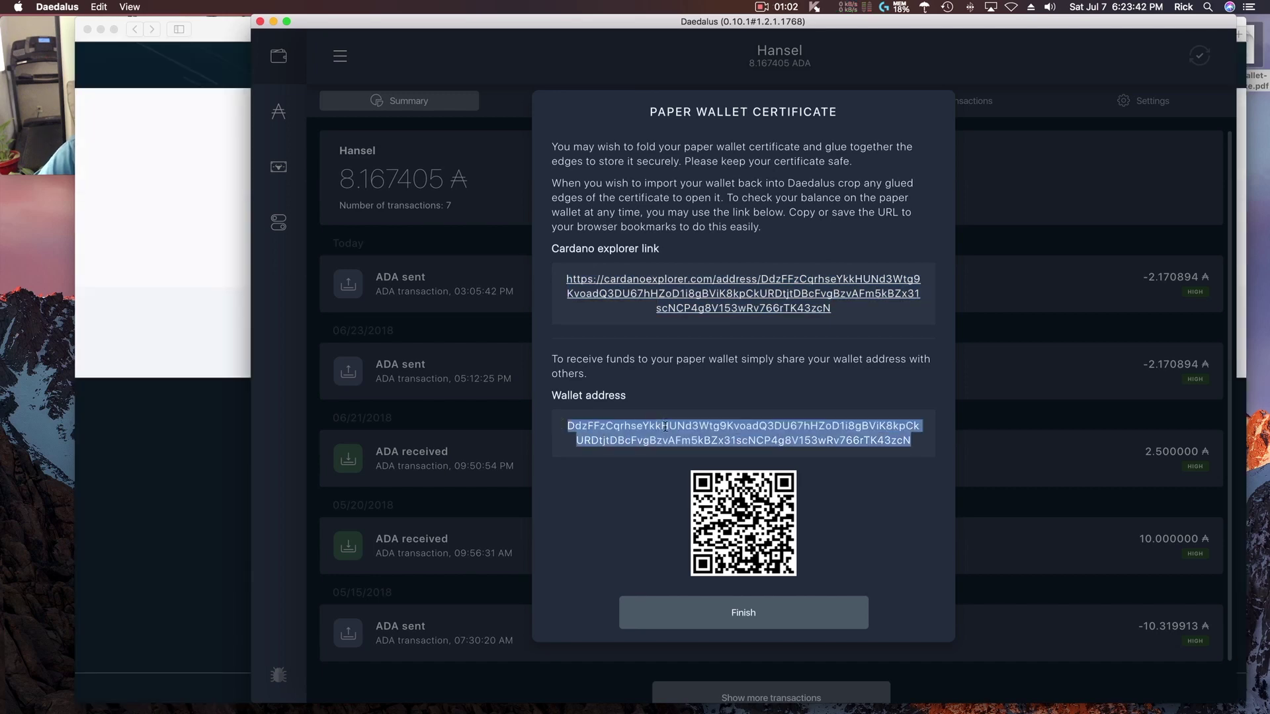
right_click(666, 426)
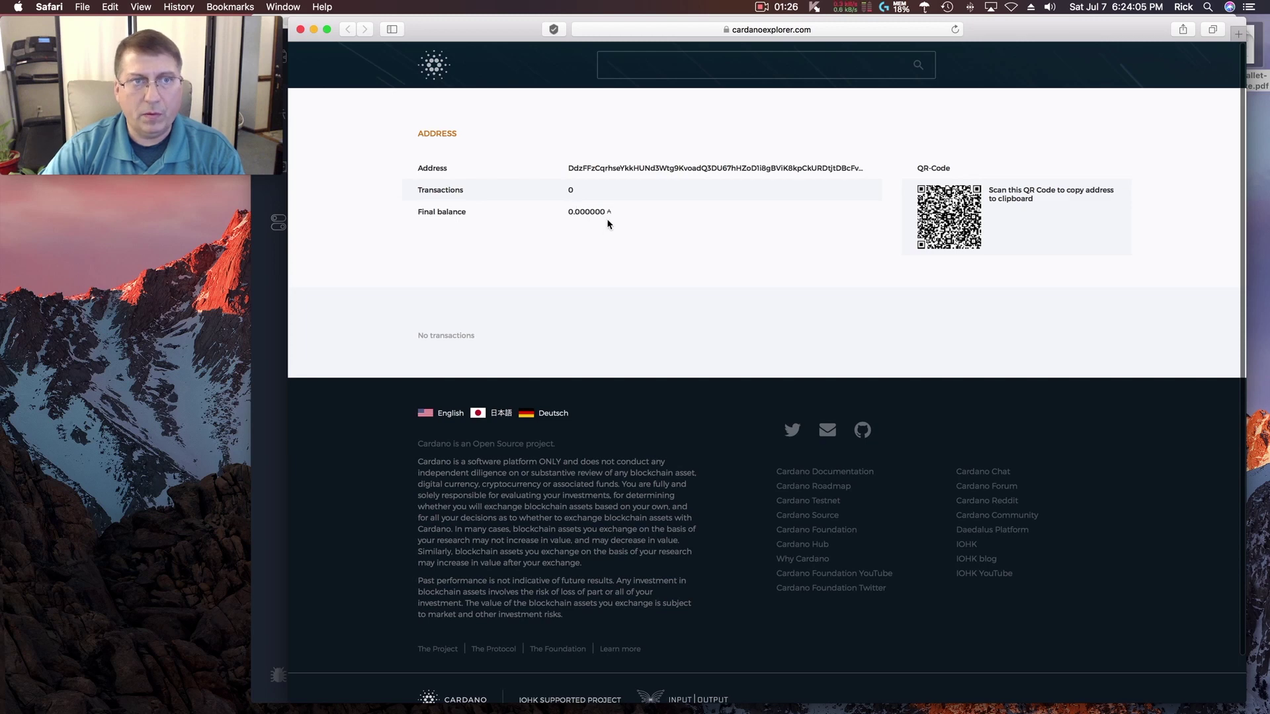
- Minimize the Safari explorer page showing 0 transactions and 0.000000 balance
left_click(314, 30)
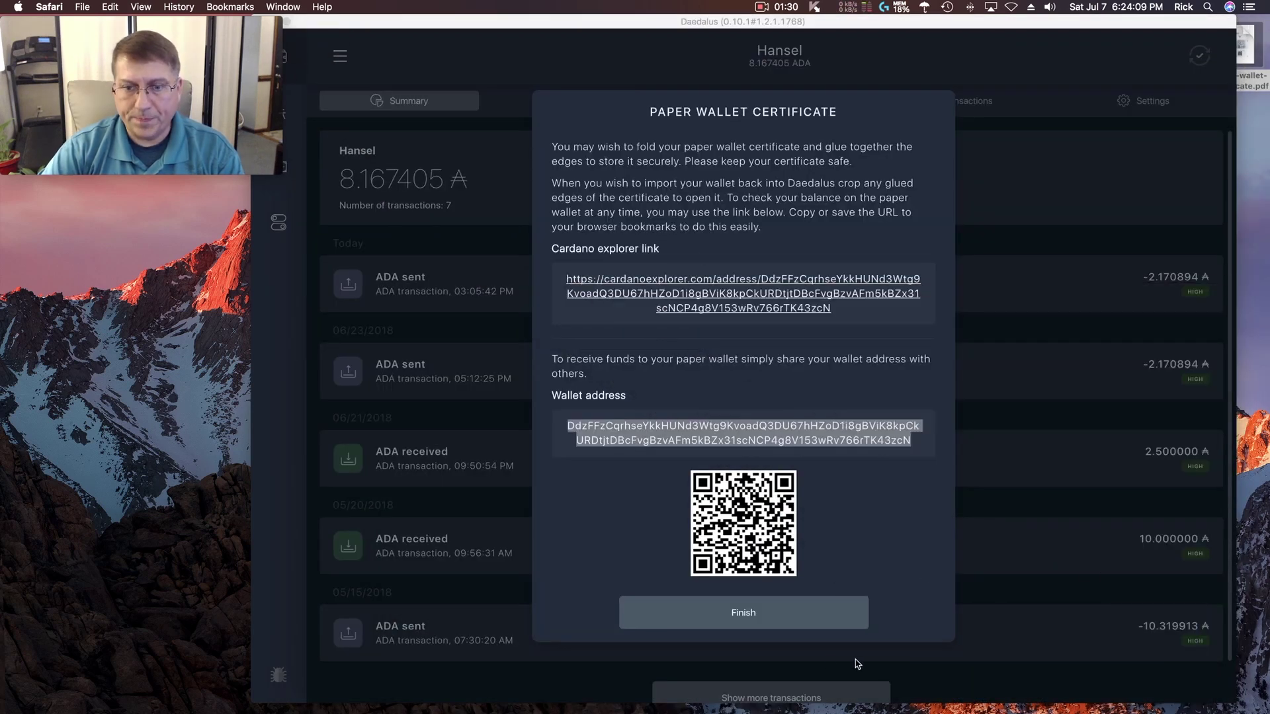
- Finish the paper wallet certificate, returning to Hansel's summary at 8.167405 ADA
left_click(897, 589)
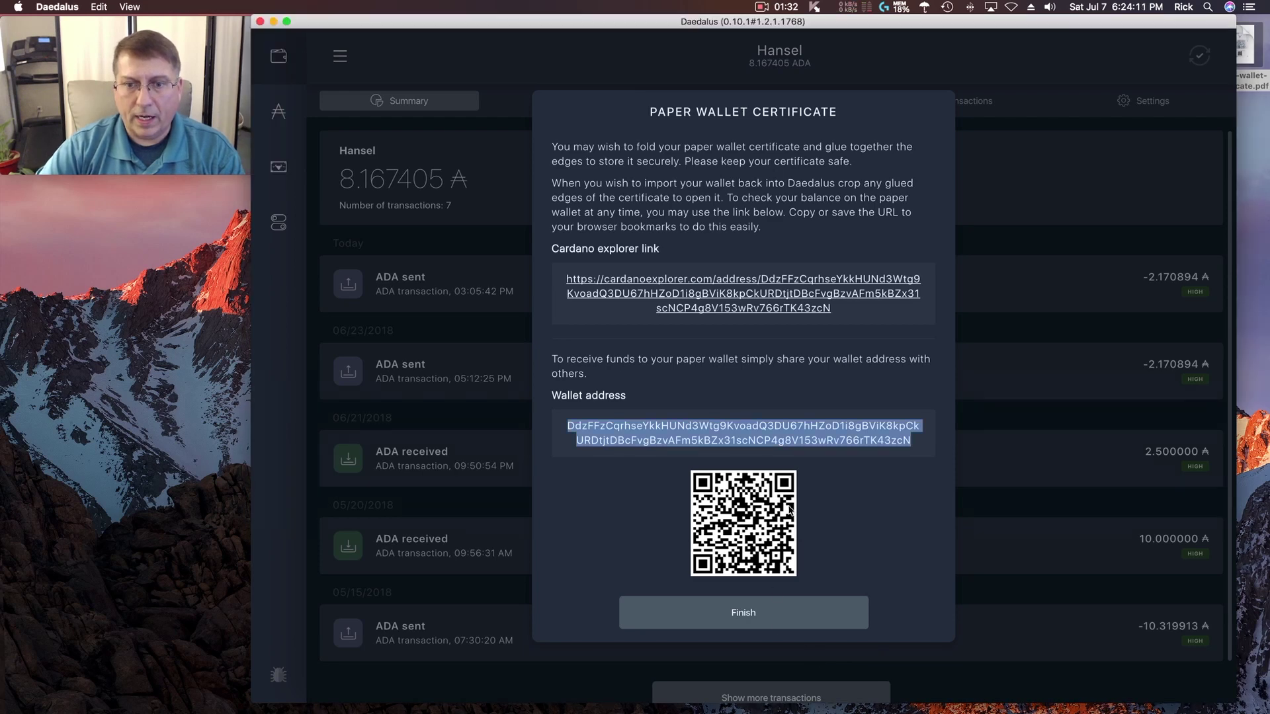
left_click(740, 614)
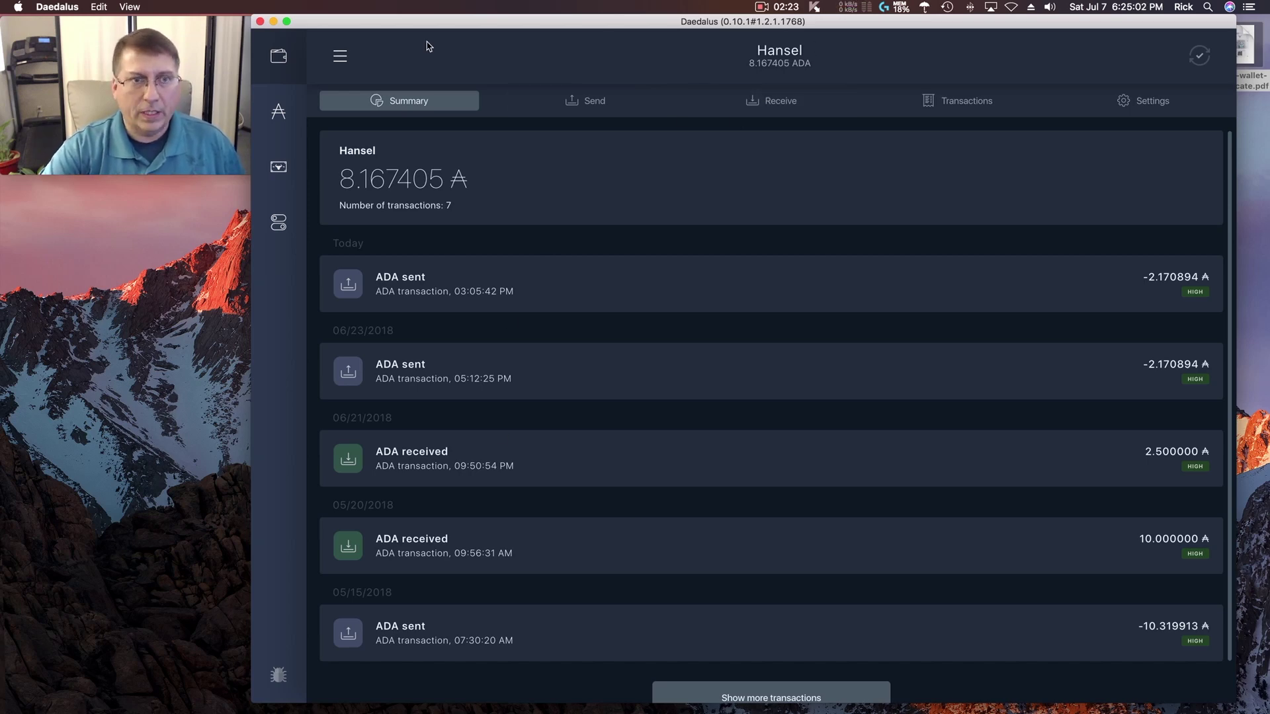
- Send 2 ADA from Hansel to the pasted paper wallet address, confirming with the spending password
left_click(620, 98)
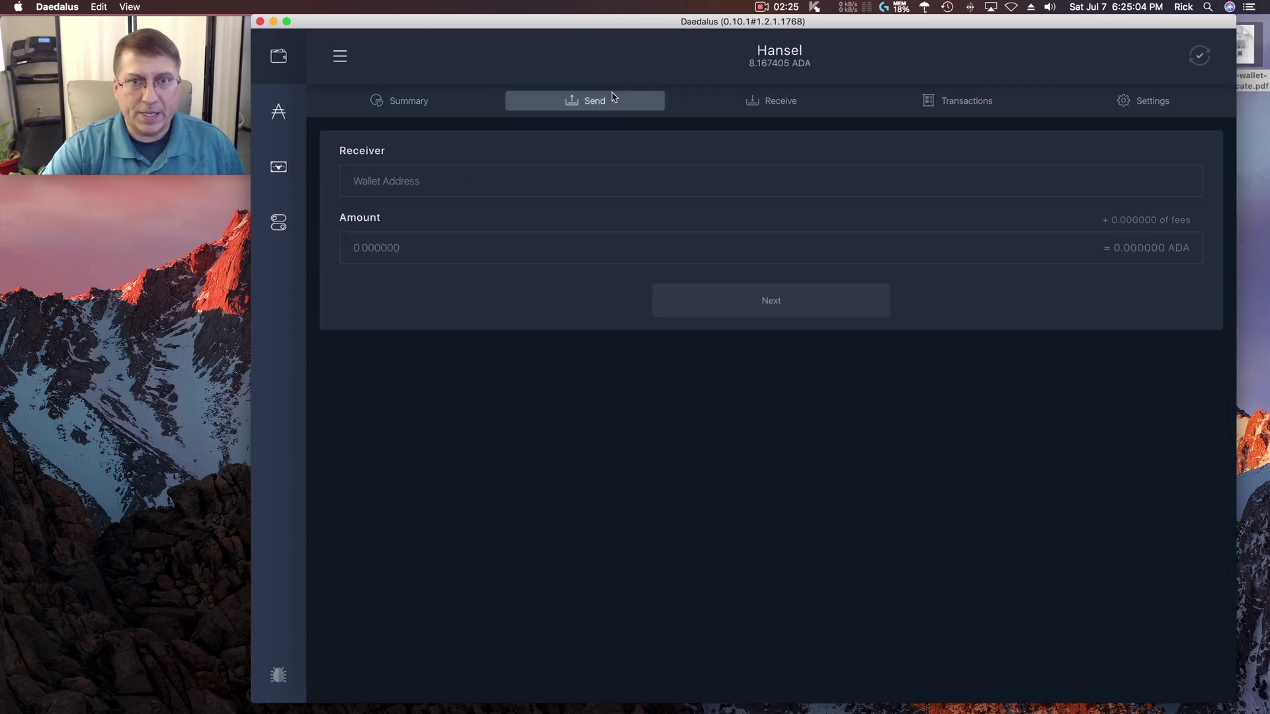
right_click(501, 193)
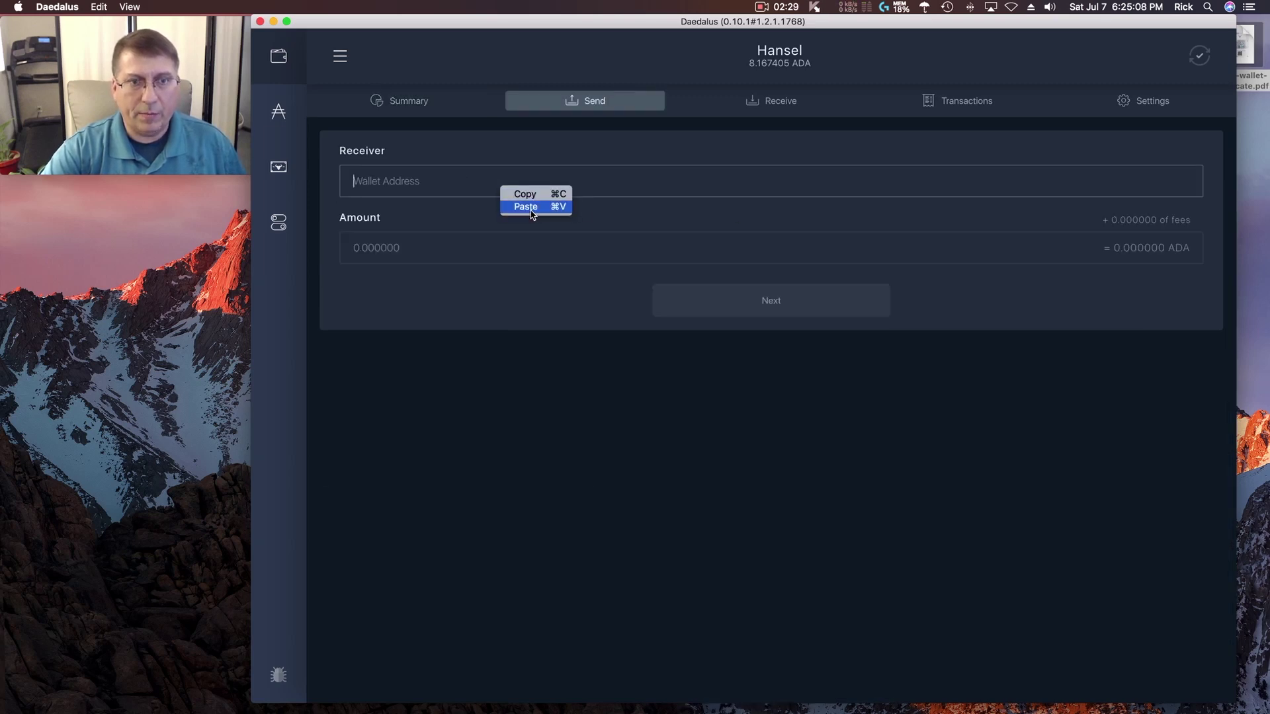
left_click(532, 207)
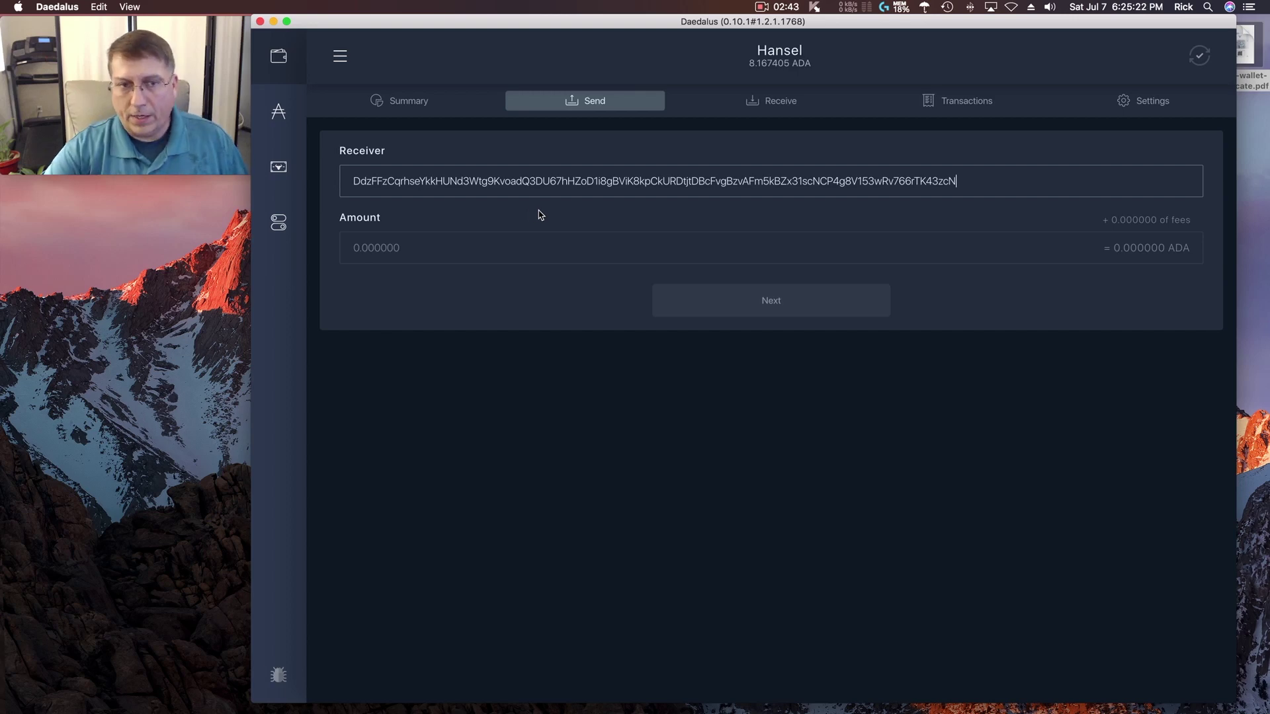
left_click(372, 251)
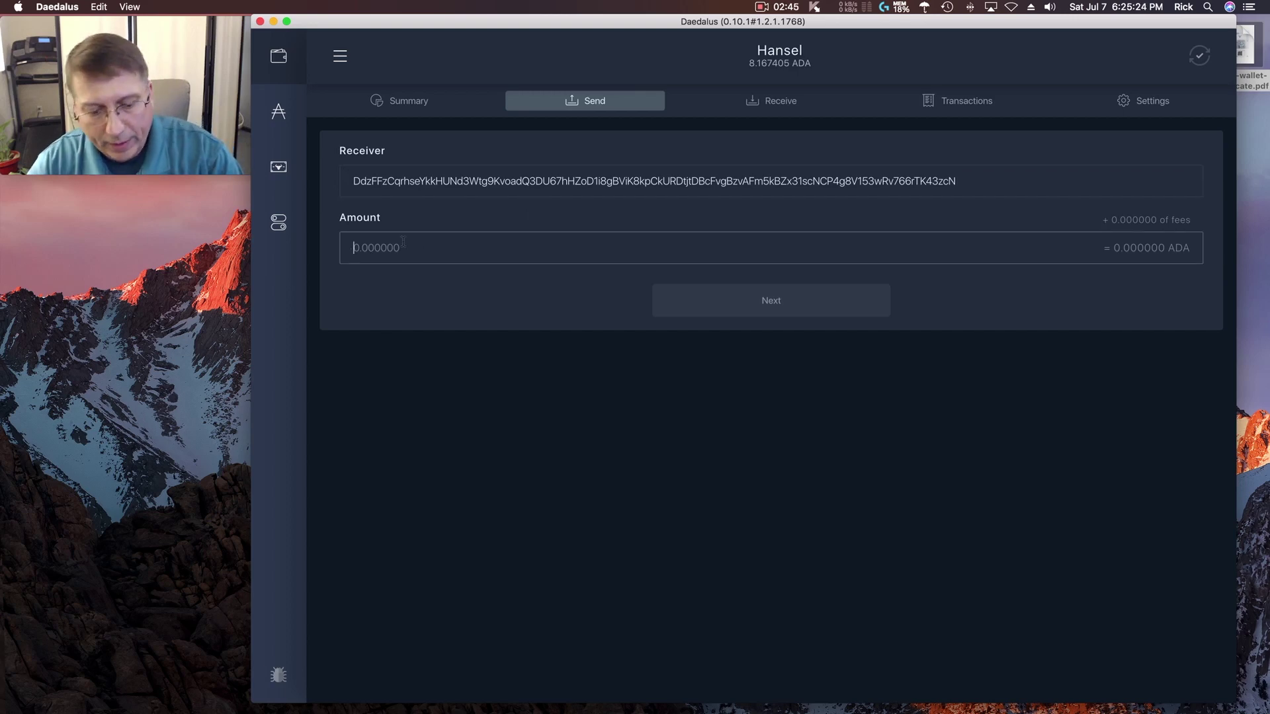
type("2")
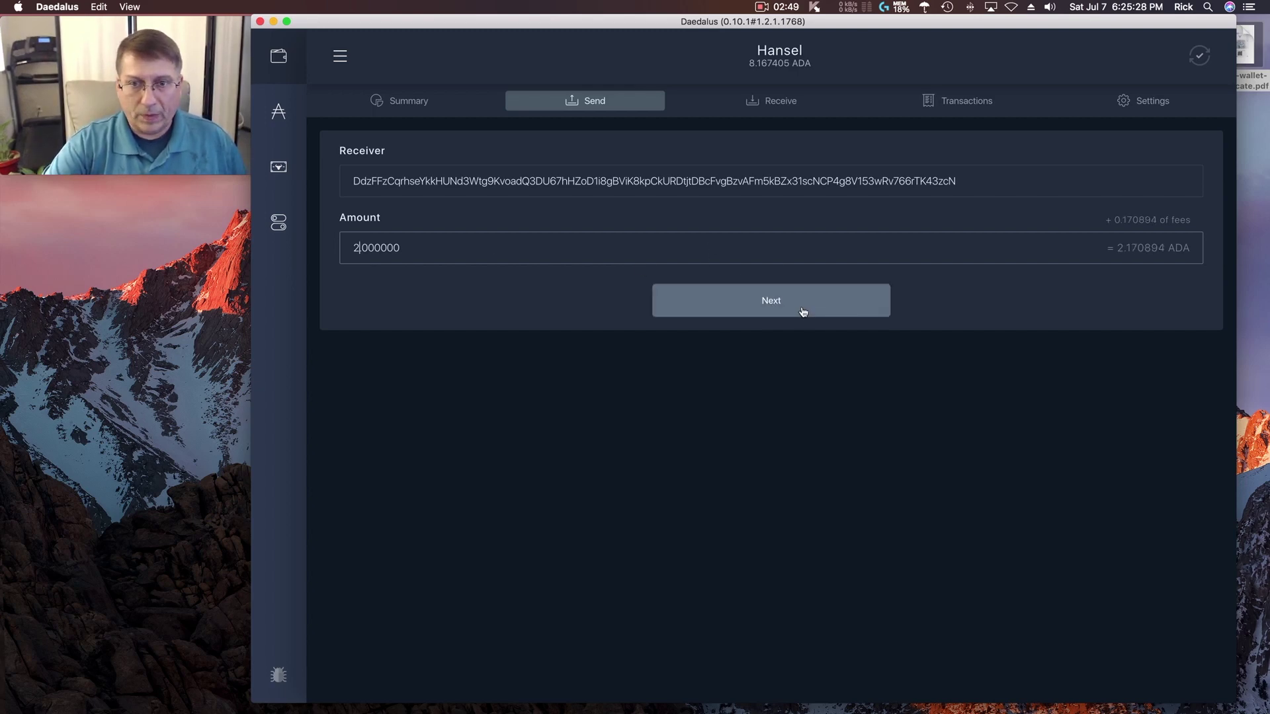
left_click(803, 312)
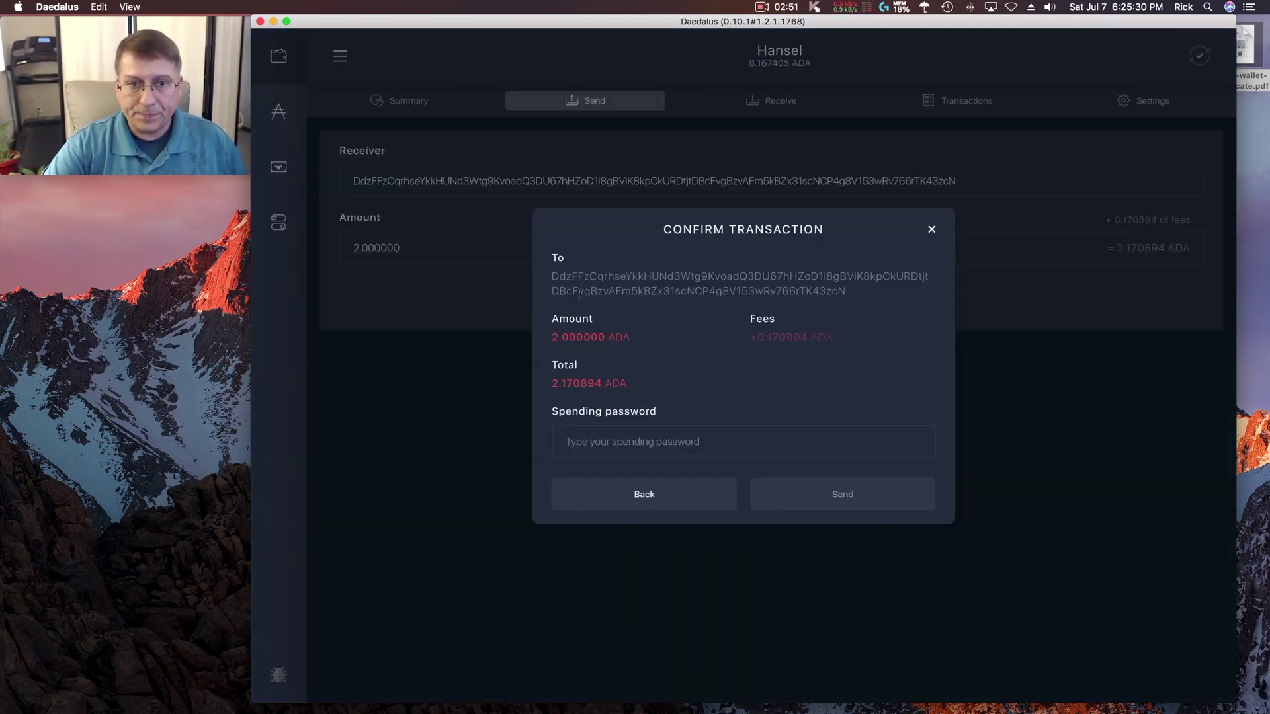
left_click(635, 437)
type("p")
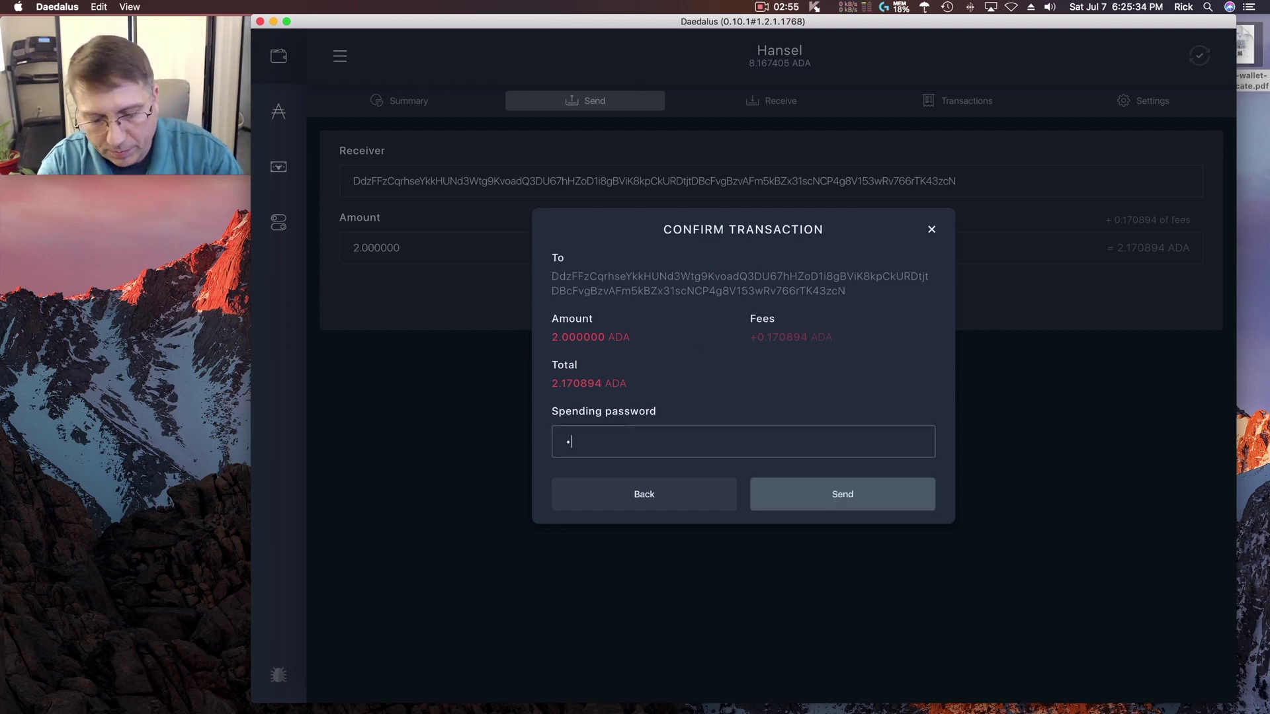
type("••••••••••••••")
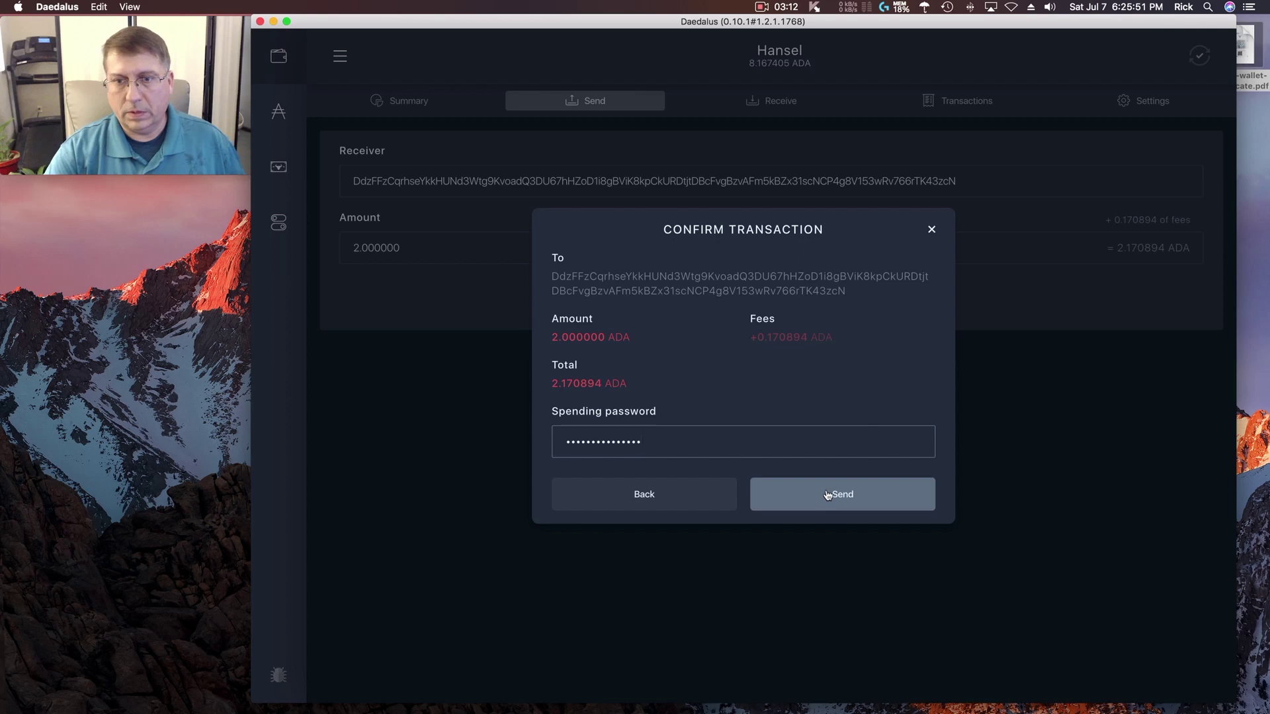
left_click(827, 495)
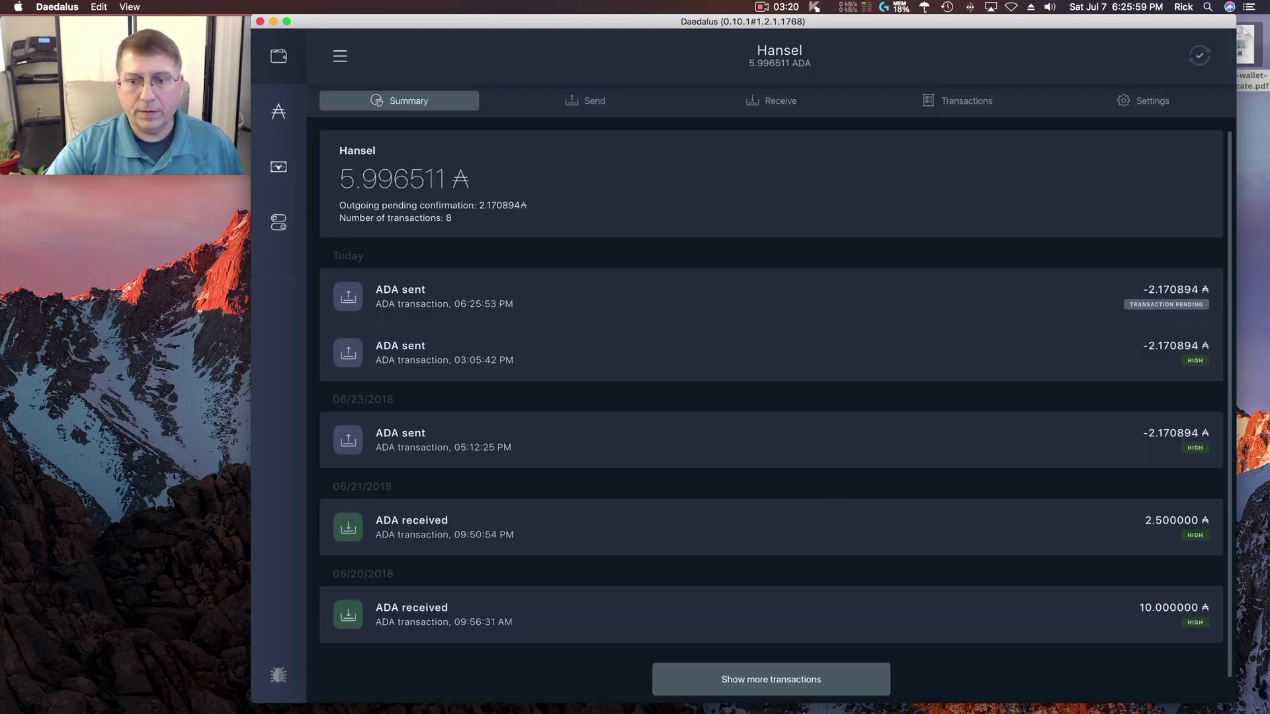
- Expand the newest 2.170894 ADA sent transaction to view its addresses, Low assurance and transaction ID
mouse_move(830, 711)
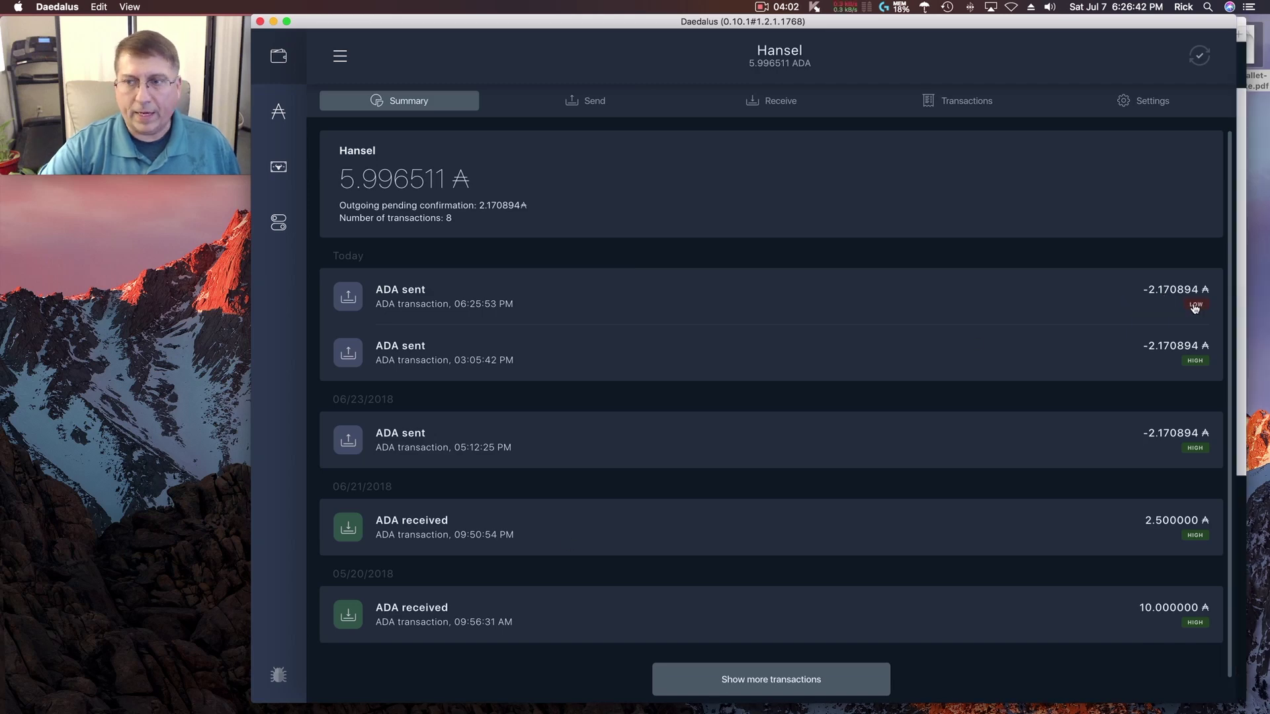
left_click(1194, 308)
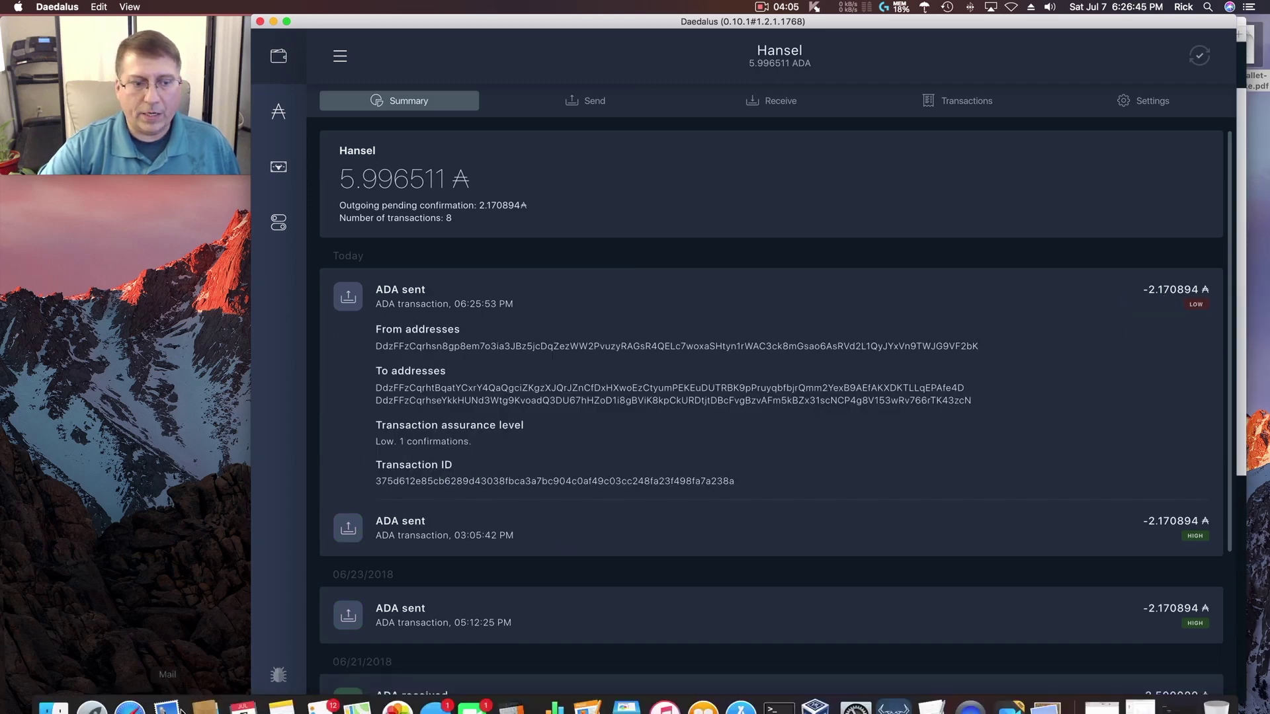
- Reload the paper wallet's Cardano explorer page in Safari to show 1 transaction and 2.000000 ADA
left_click(136, 691)
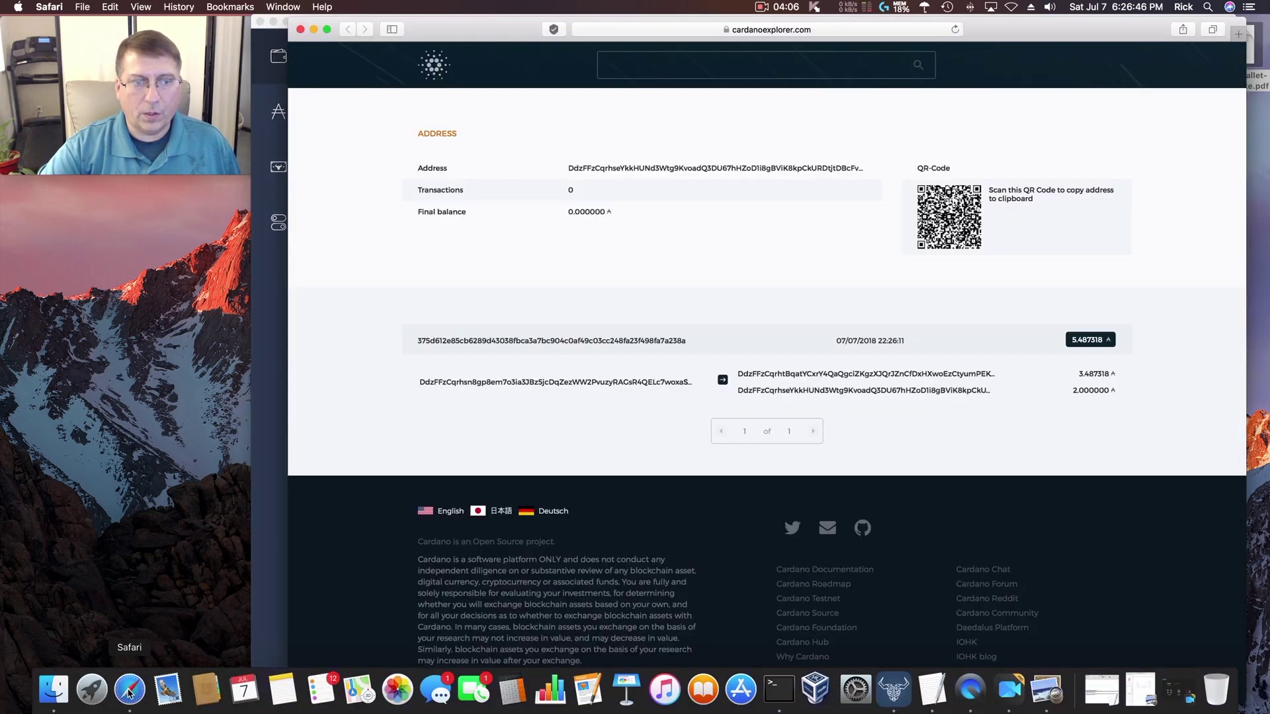
left_click(953, 30)
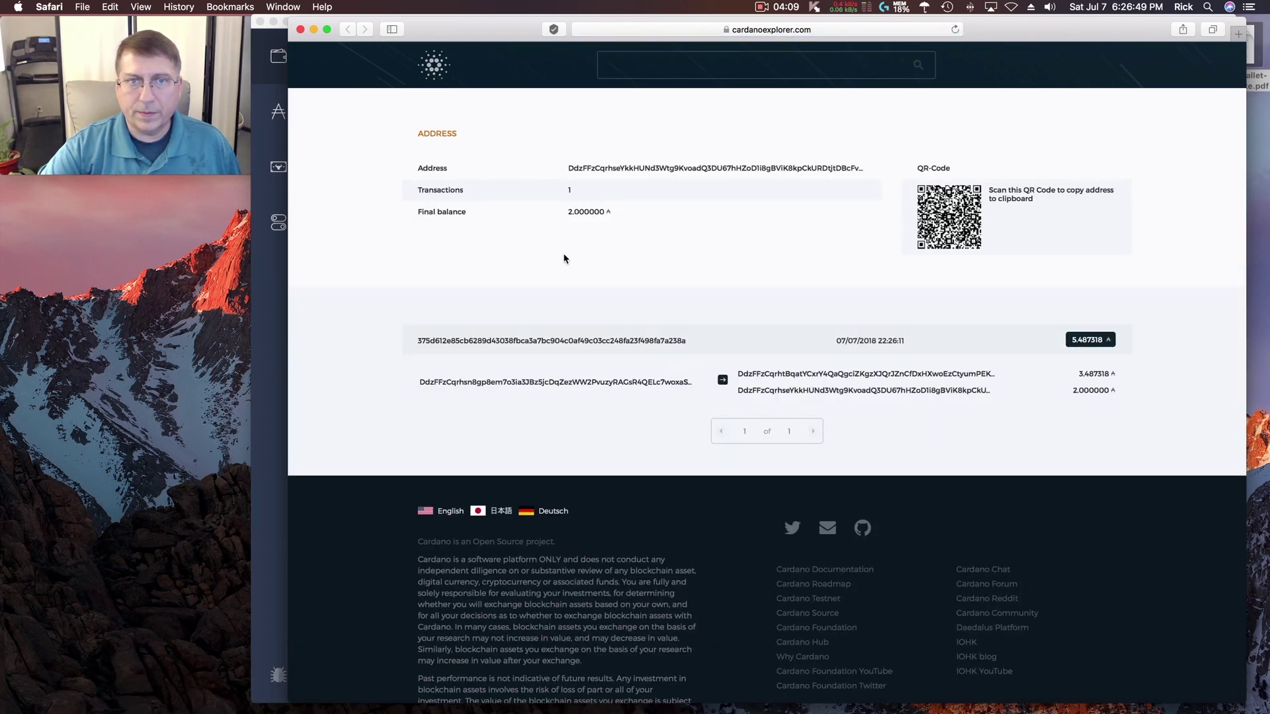